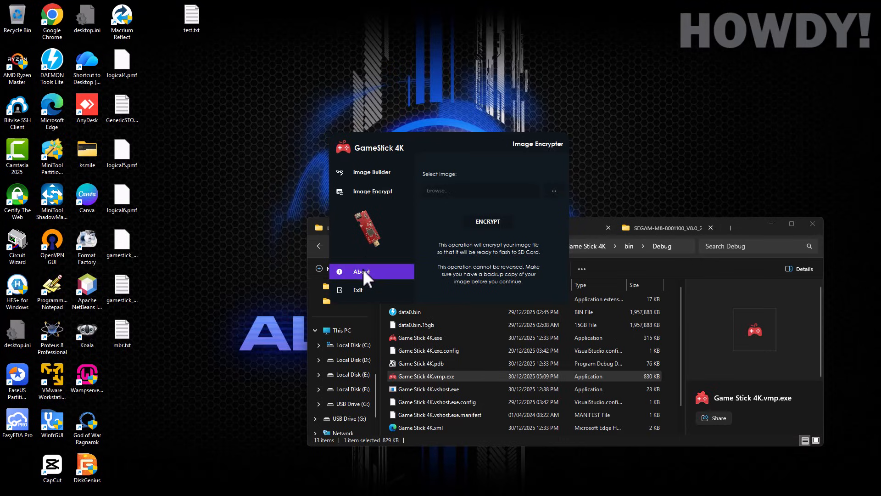
Step: Look over GameStick 4K's About and Image Encrypt pages, finishing on Image Builder
{"action": "left_click", "coordinate": [363, 270]}
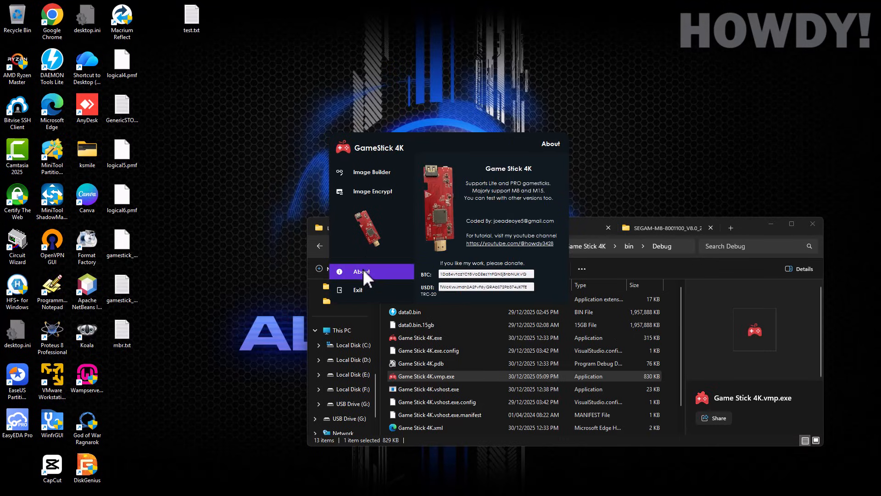
{"action": "left_click", "coordinate": [361, 193]}
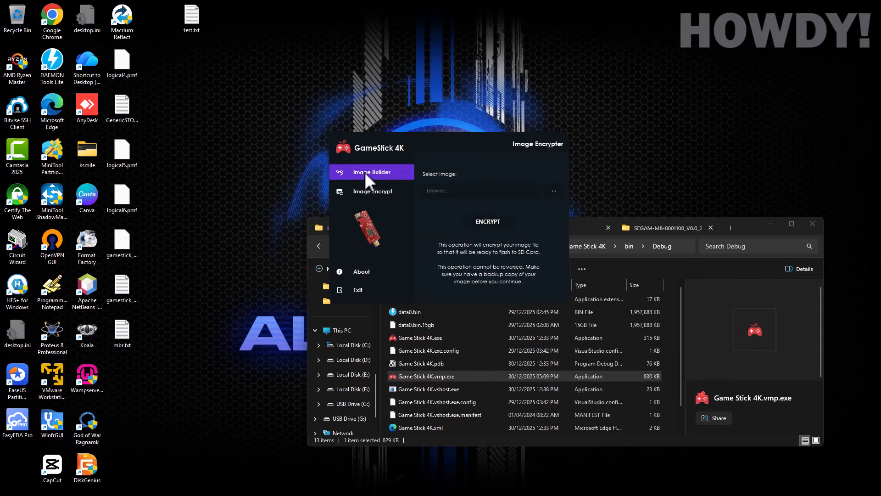
{"action": "left_click", "coordinate": [364, 172]}
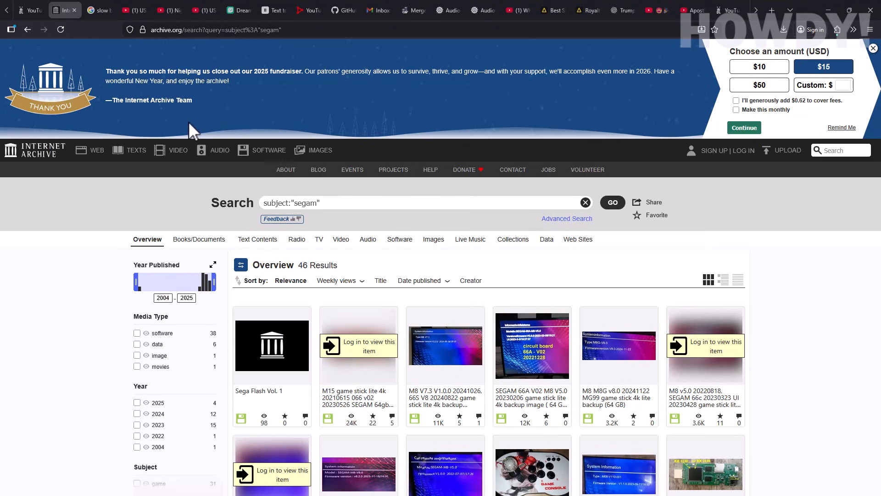
{"action": "scroll", "coordinate": [170, 135], "scroll_direction": "down", "scroll_amount": 3}
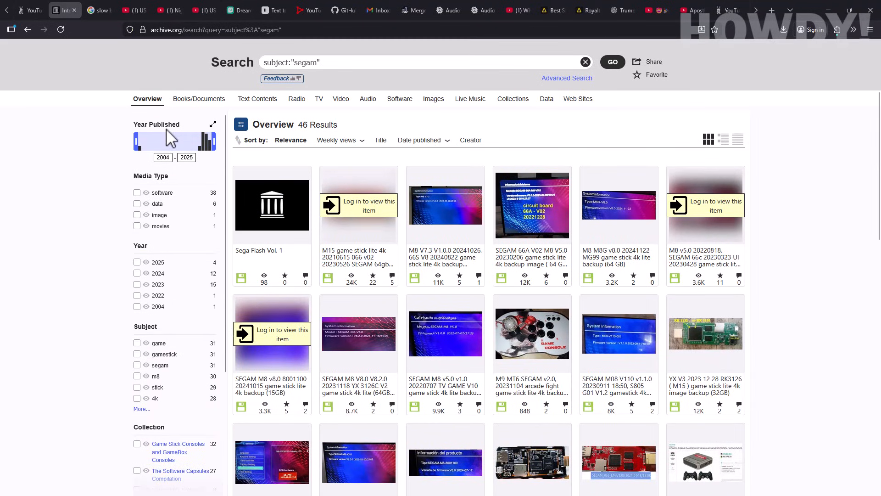
{"action": "scroll", "coordinate": [170, 137], "scroll_direction": "down", "scroll_amount": 1}
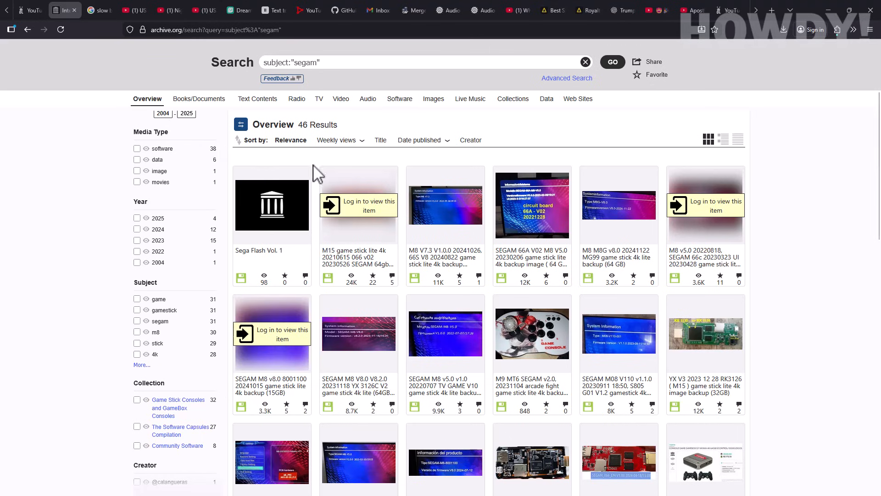
{"action": "scroll", "coordinate": [475, 218], "scroll_direction": "up", "scroll_amount": 1}
{"action": "scroll", "coordinate": [573, 266], "scroll_direction": "down", "scroll_amount": 2}
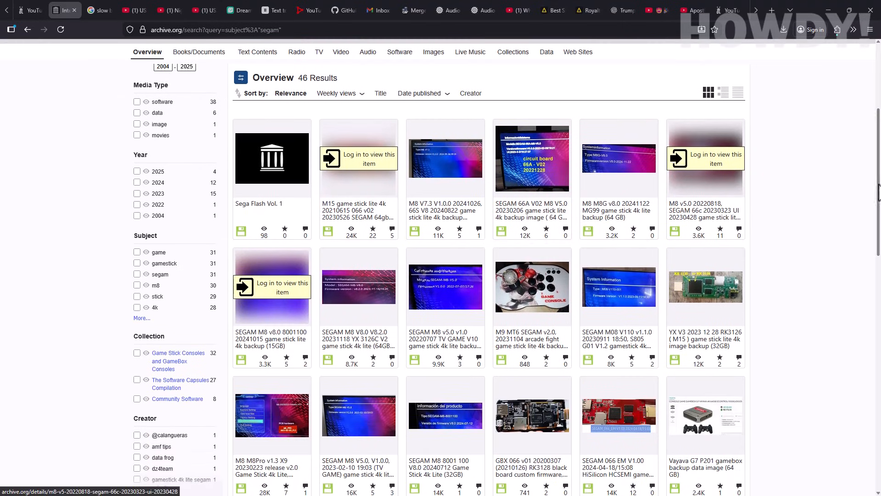
{"action": "left_click_drag", "start_coordinate": [880, 191], "coordinate": [877, 434]}
{"action": "scroll", "coordinate": [550, 266], "scroll_direction": "up", "scroll_amount": 2}
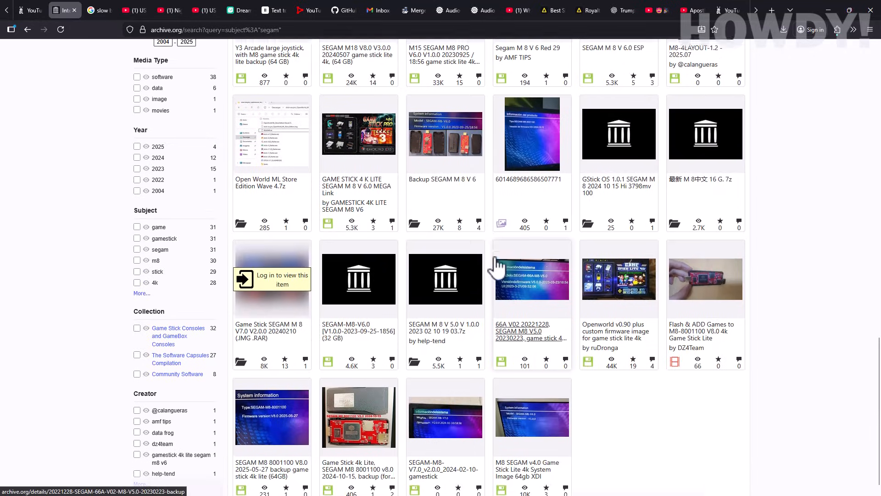
{"action": "mouse_move", "coordinate": [496, 266]}
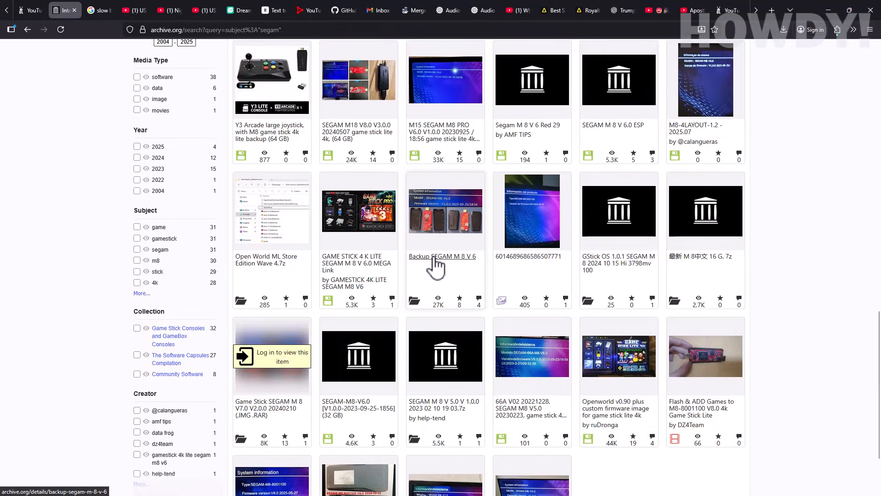
{"action": "left_click", "coordinate": [454, 256]}
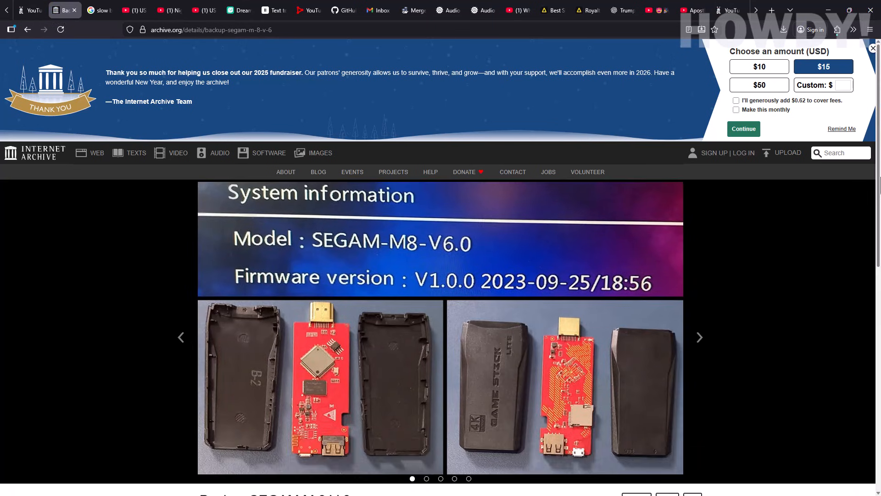
{"action": "left_click_drag", "start_coordinate": [880, 184], "coordinate": [880, 223]}
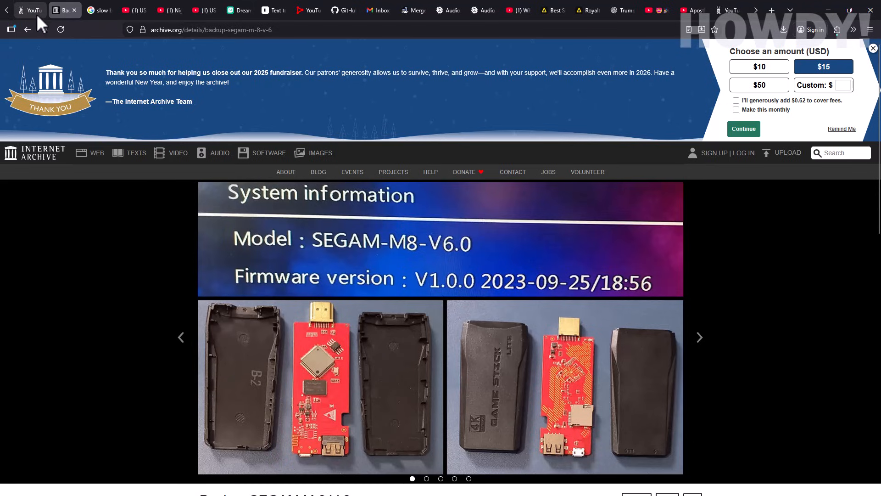
{"action": "left_click", "coordinate": [28, 30]}
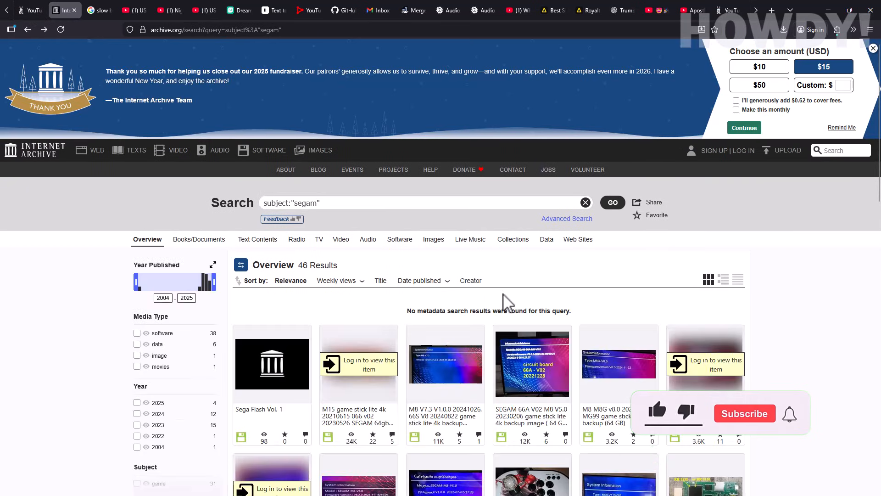
{"action": "scroll", "coordinate": [531, 398], "scroll_direction": "down", "scroll_amount": 1}
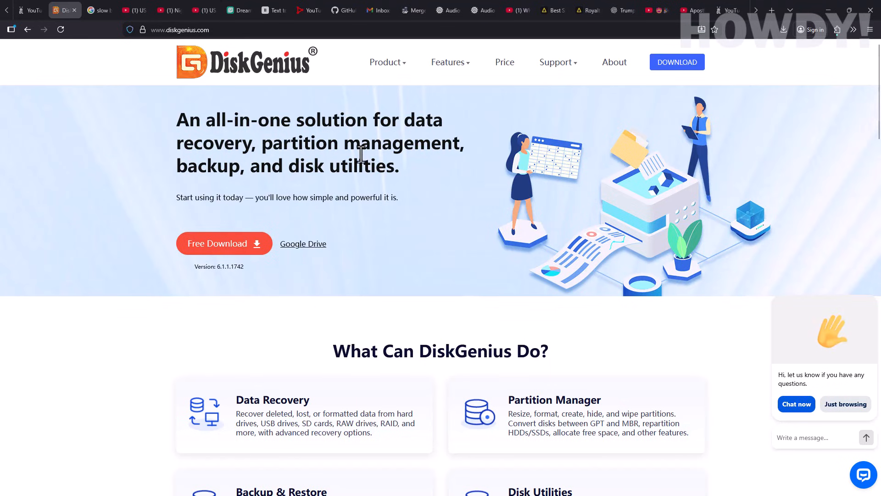
Step: Scroll through the diskgenius.com homepage offering the free 6.1.1.1742 download
{"action": "scroll", "coordinate": [361, 153], "scroll_direction": "down", "scroll_amount": 2}
{"action": "scroll", "coordinate": [361, 153], "scroll_direction": "down", "scroll_amount": 2}
{"action": "scroll", "coordinate": [370, 177], "scroll_direction": "up", "scroll_amount": 2}
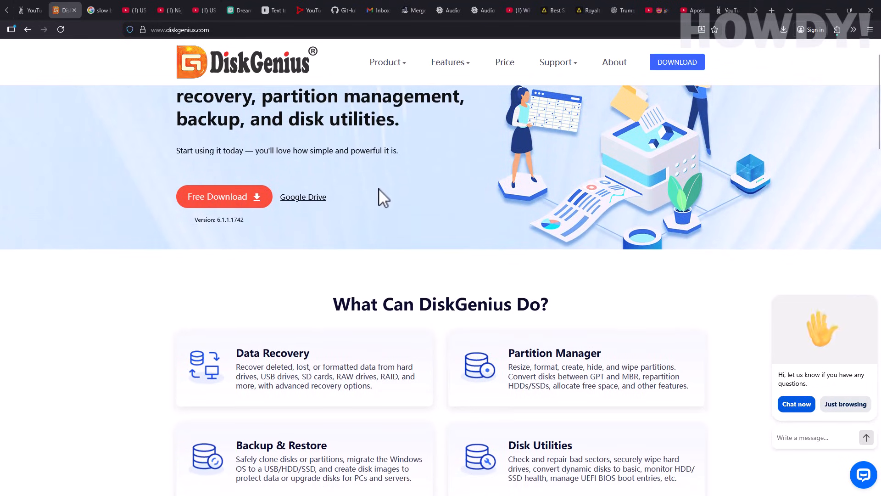
{"action": "left_click_drag", "start_coordinate": [878, 81], "coordinate": [876, 55]}
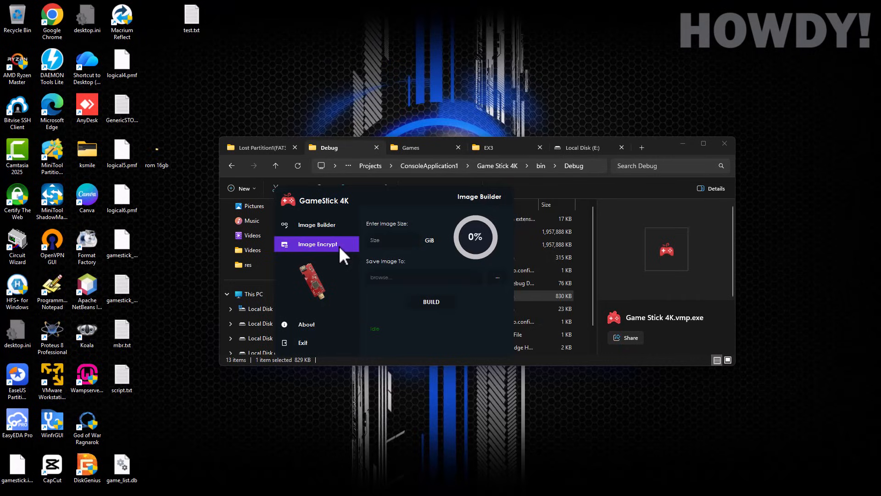
Step: Set the image size to 13 GiB and save it as testing.img (Image Files) on the Desktop
{"action": "left_click", "coordinate": [398, 241]}
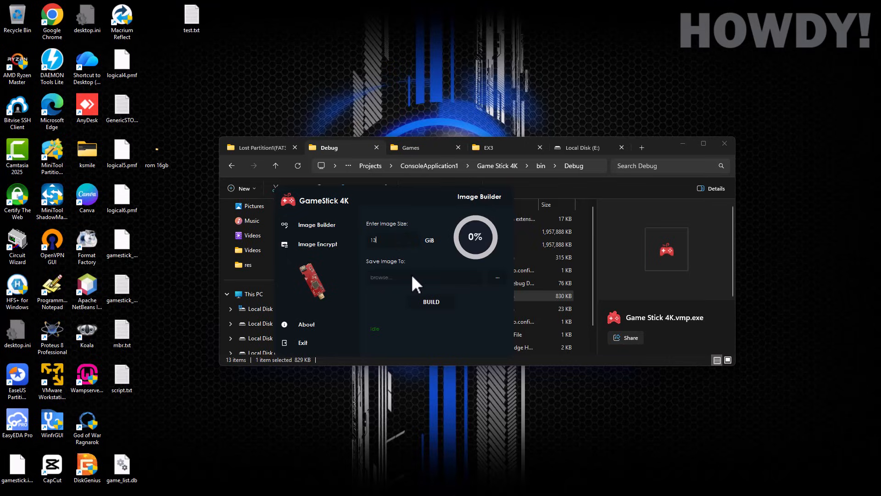
{"action": "left_click", "coordinate": [495, 279]}
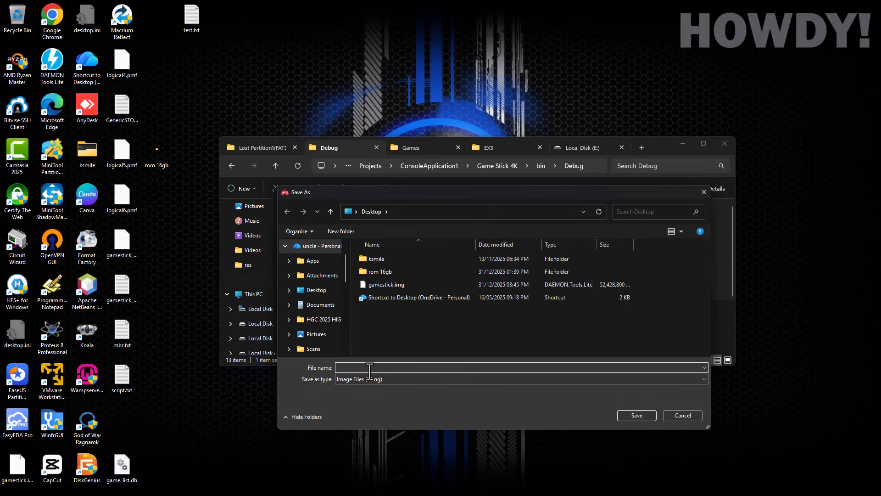
{"action": "type", "text": "test"}
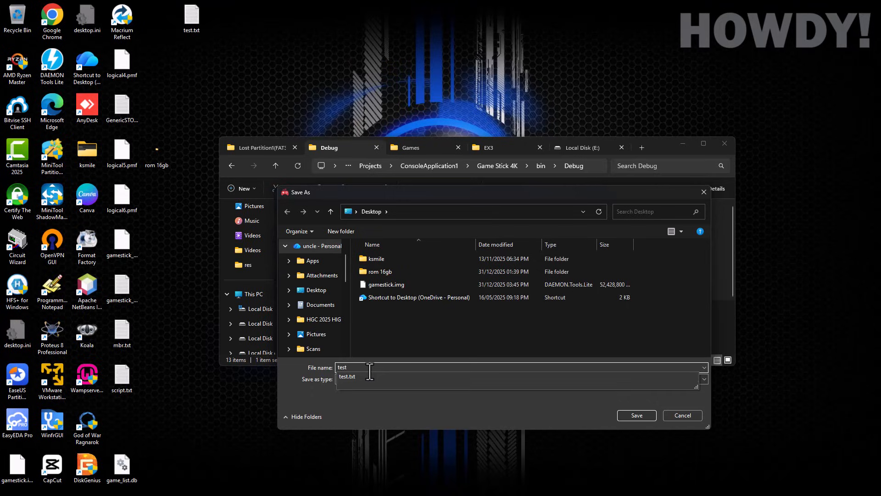
{"action": "type", "text": "ing"}
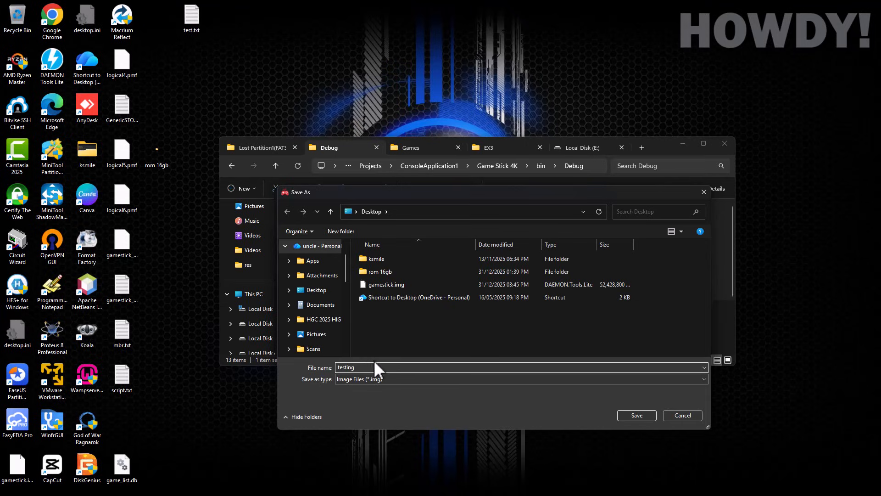
{"action": "left_click", "coordinate": [439, 380]}
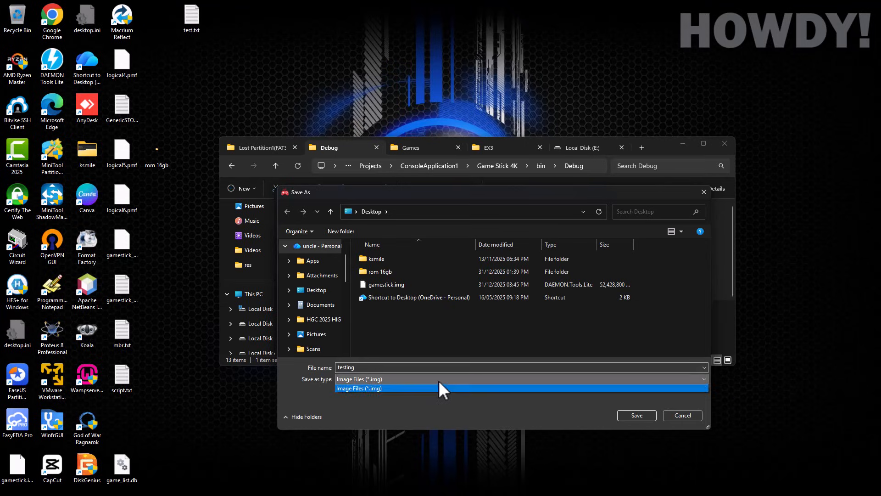
{"action": "left_click", "coordinate": [439, 381]}
{"action": "left_click", "coordinate": [636, 414]}
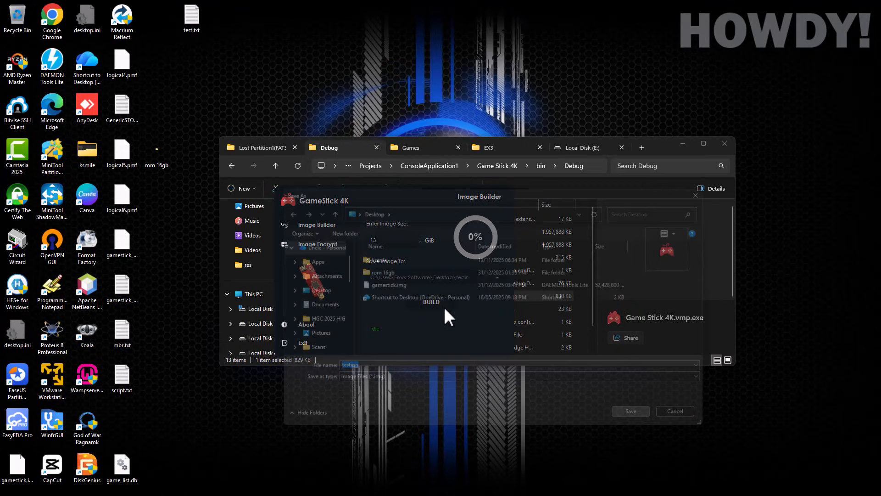
Step: Build the 13 GiB testing.img and wait for the 100% 'Image file created successfully' message
{"action": "left_click", "coordinate": [431, 302]}
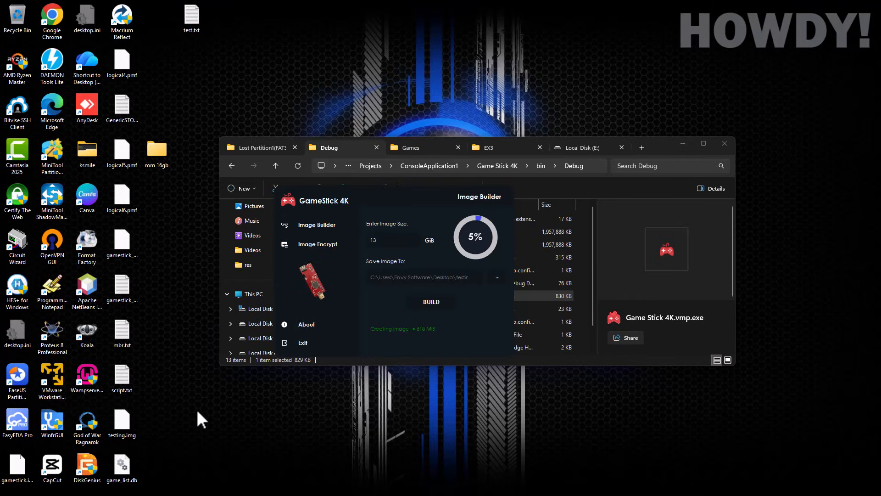
{"action": "left_click_drag", "start_coordinate": [119, 425], "coordinate": [175, 426]}
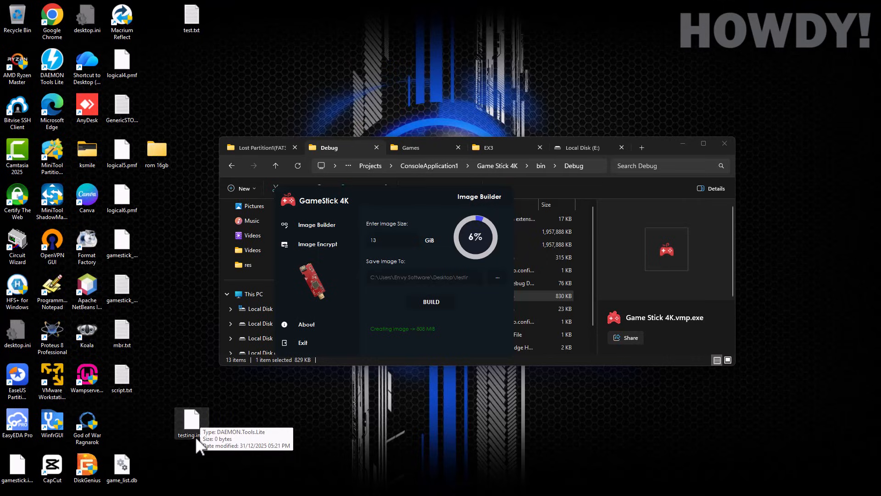
{"action": "left_click", "coordinate": [168, 378]}
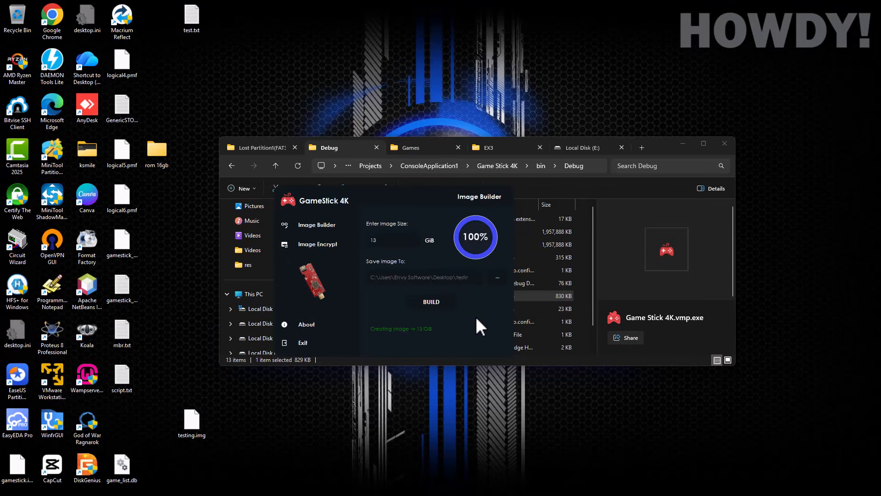
{"action": "left_click_drag", "start_coordinate": [454, 237], "coordinate": [460, 308]}
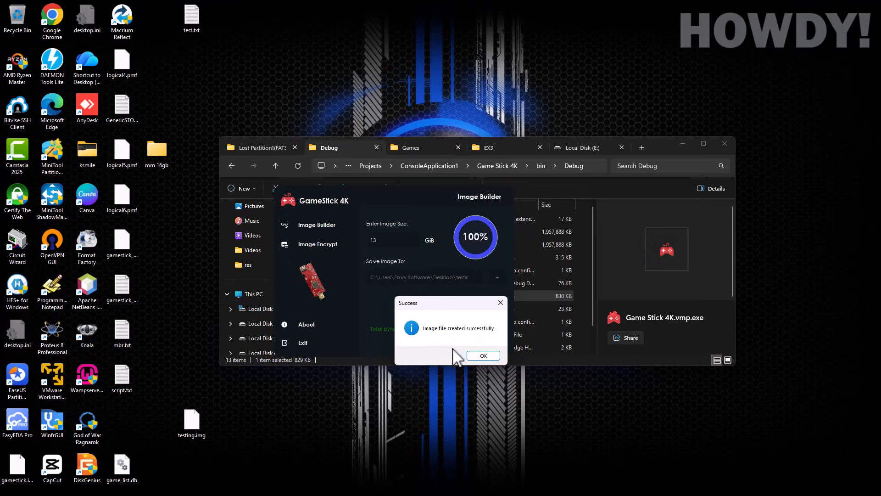
{"action": "left_click", "coordinate": [475, 354]}
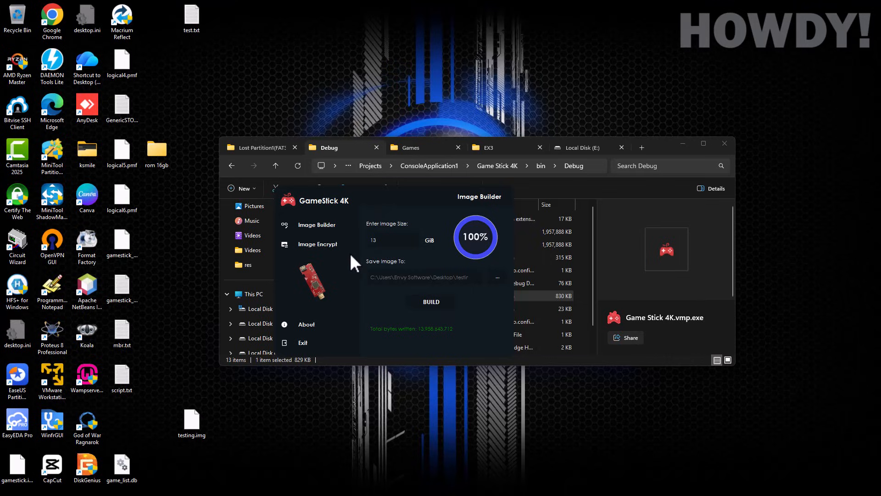
{"action": "left_click", "coordinate": [338, 246]}
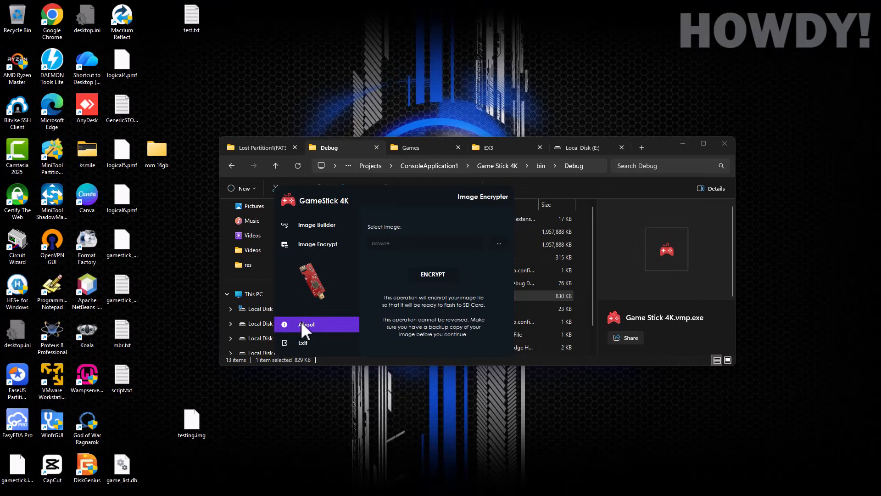
{"action": "left_click", "coordinate": [301, 321]}
{"action": "left_click", "coordinate": [310, 223]}
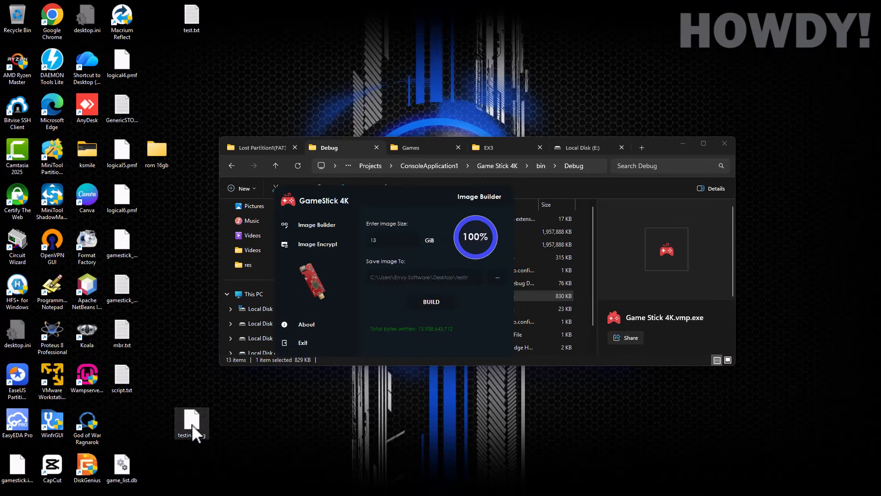
{"action": "mouse_move", "coordinate": [192, 424]}
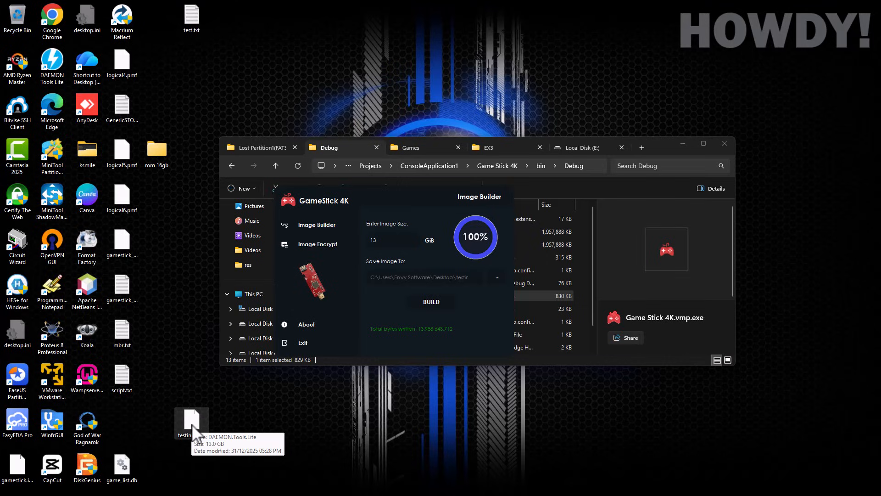
{"action": "right_click", "coordinate": [191, 423]}
{"action": "left_click", "coordinate": [220, 349]}
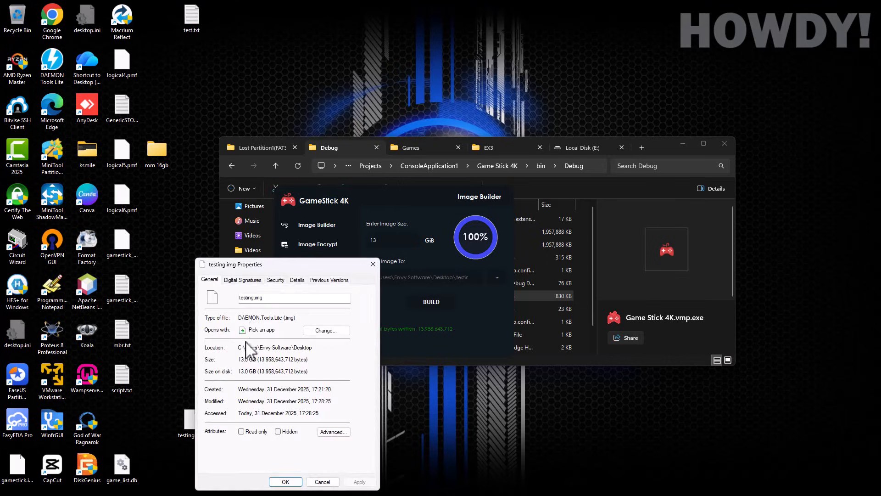
{"action": "left_click_drag", "start_coordinate": [280, 265], "coordinate": [156, 175]}
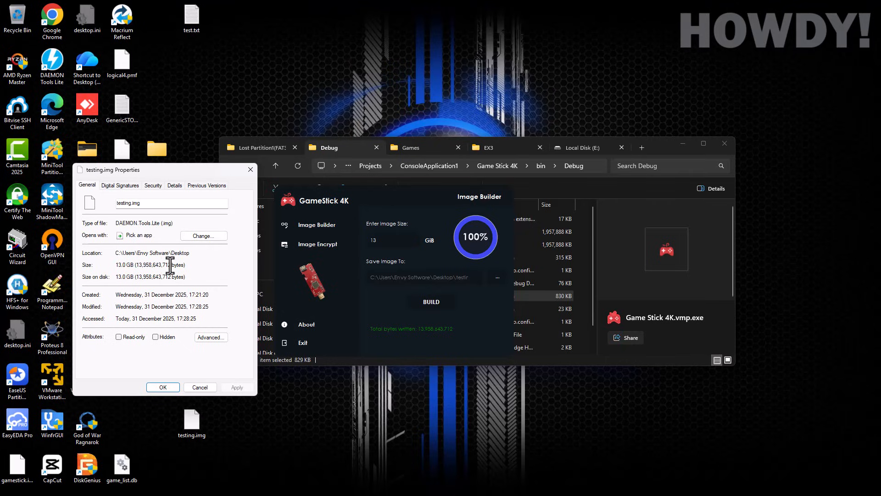
{"action": "left_click_drag", "start_coordinate": [170, 265], "coordinate": [140, 261]}
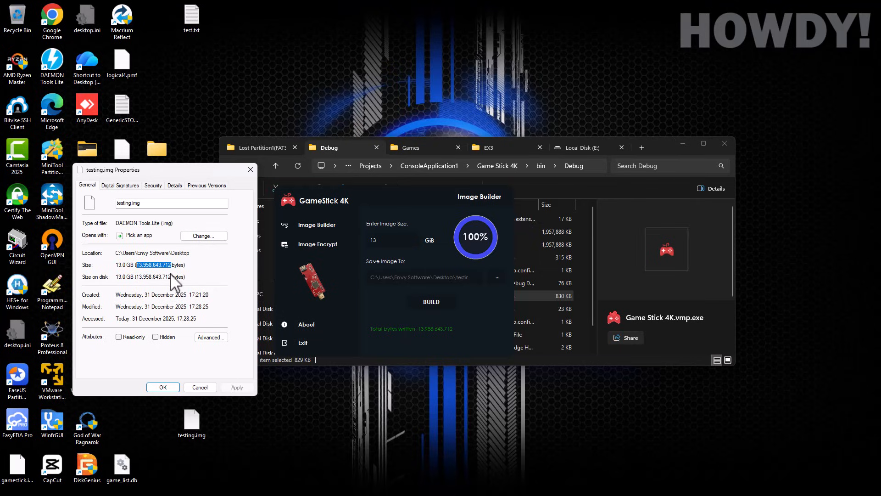
{"action": "left_click", "coordinate": [199, 387]}
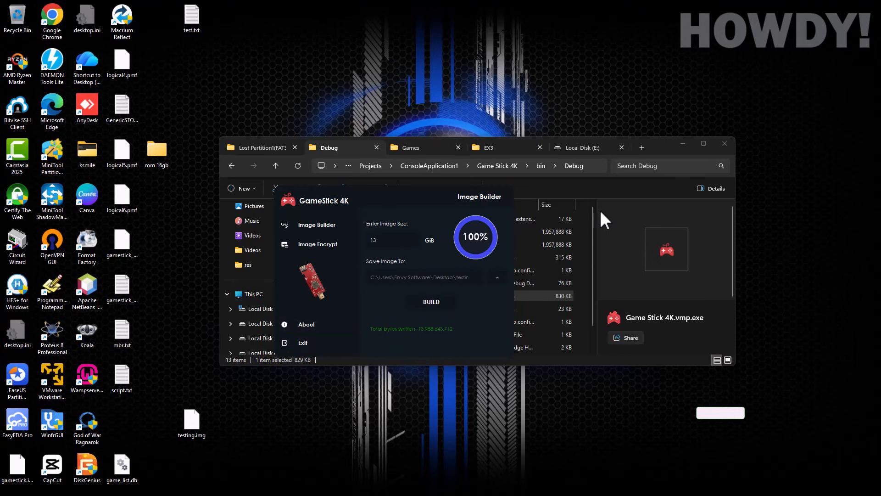
Step: Launch DiskGenius from the desktop and drag testing.img in as 13GB virtual disk VD0
{"action": "left_click", "coordinate": [678, 142]}
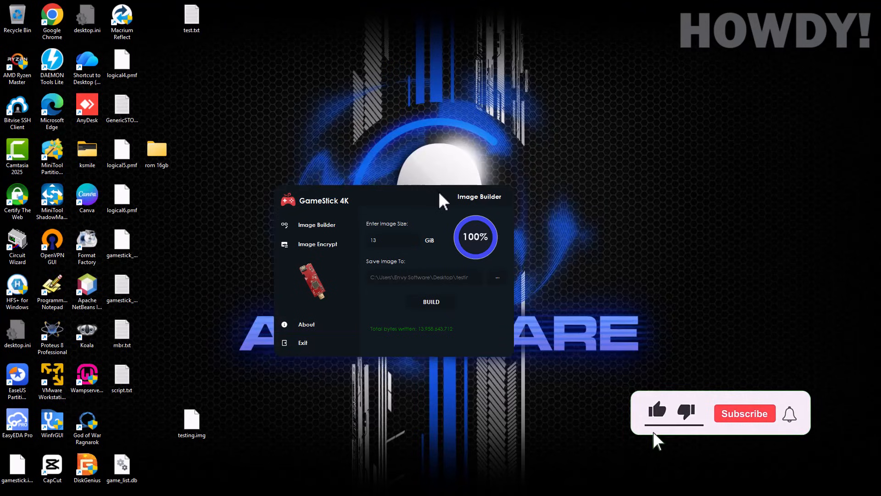
{"action": "left_click_drag", "start_coordinate": [431, 192], "coordinate": [727, 262]}
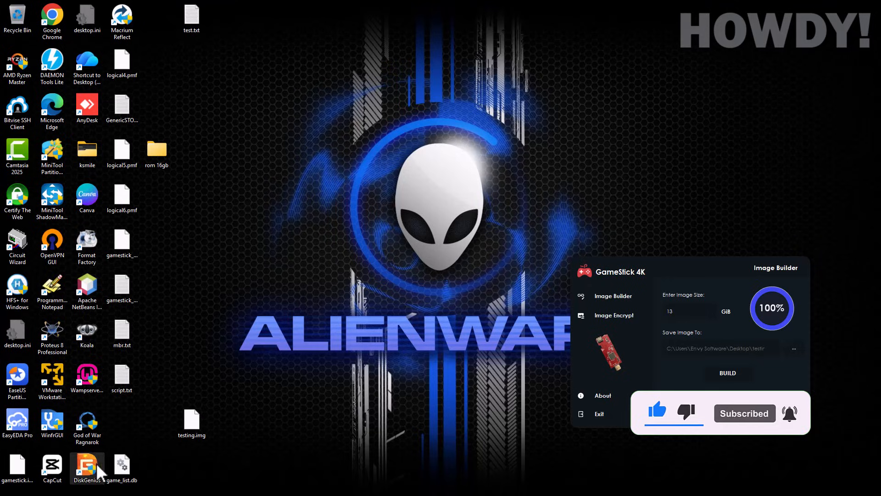
{"action": "double_click", "coordinate": [87, 471]}
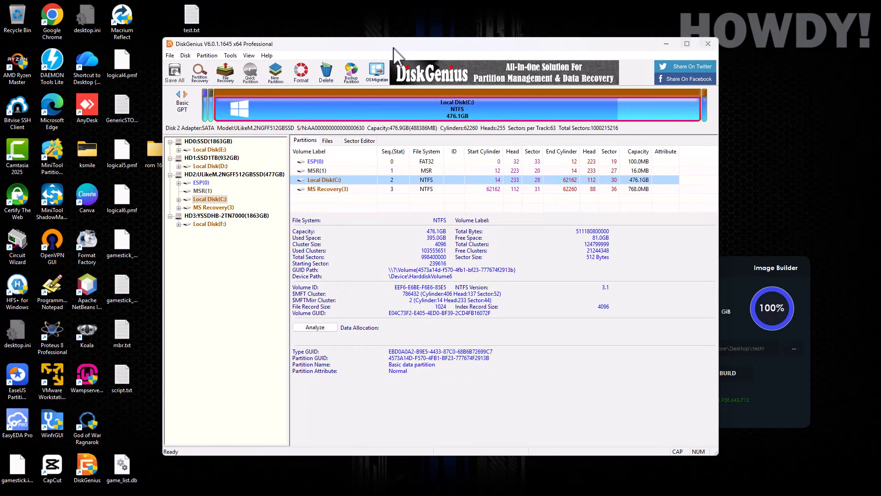
{"action": "left_click_drag", "start_coordinate": [393, 48], "coordinate": [452, 68]}
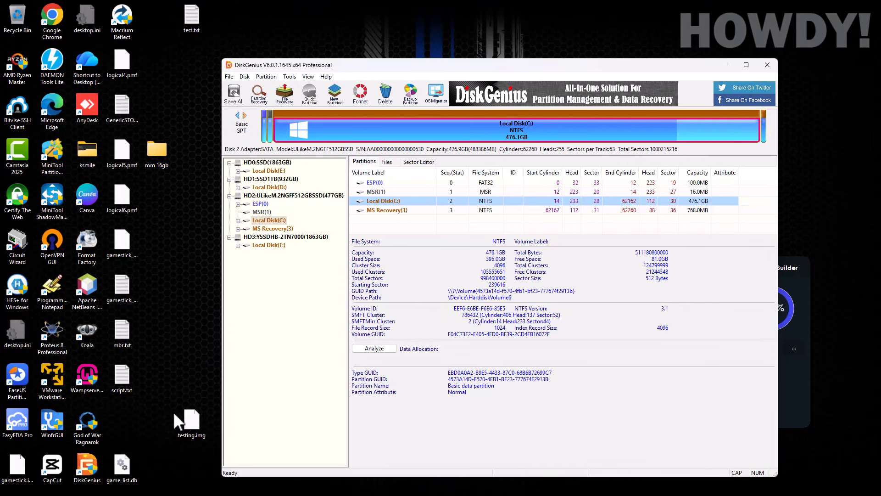
{"action": "left_click_drag", "start_coordinate": [191, 420], "coordinate": [274, 295]}
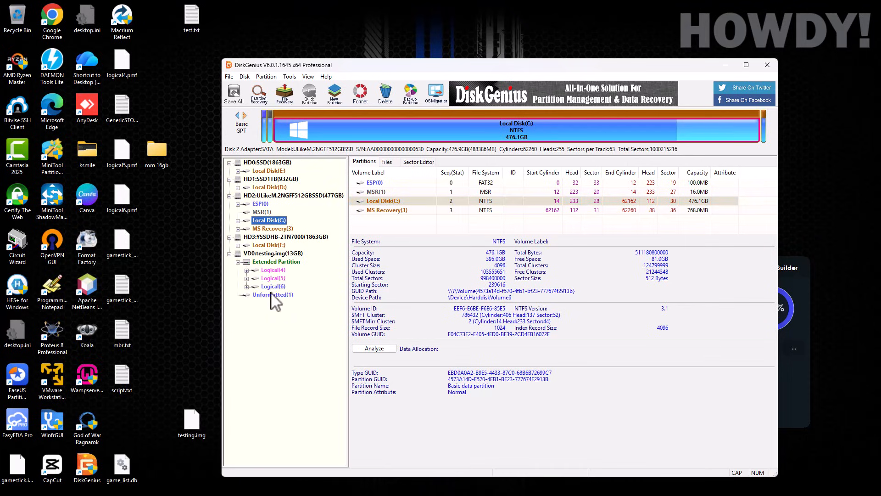
Step: Browse the Extended partition, then the files on Logical(4), (5), (6) and the empty Unformatted(1)
{"action": "left_click", "coordinate": [267, 253]}
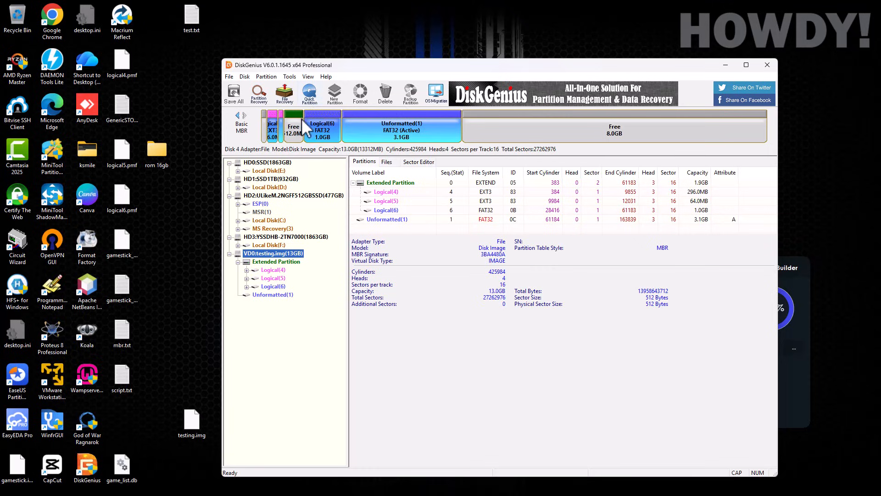
{"action": "left_click", "coordinate": [275, 262]}
{"action": "left_click", "coordinate": [273, 271]}
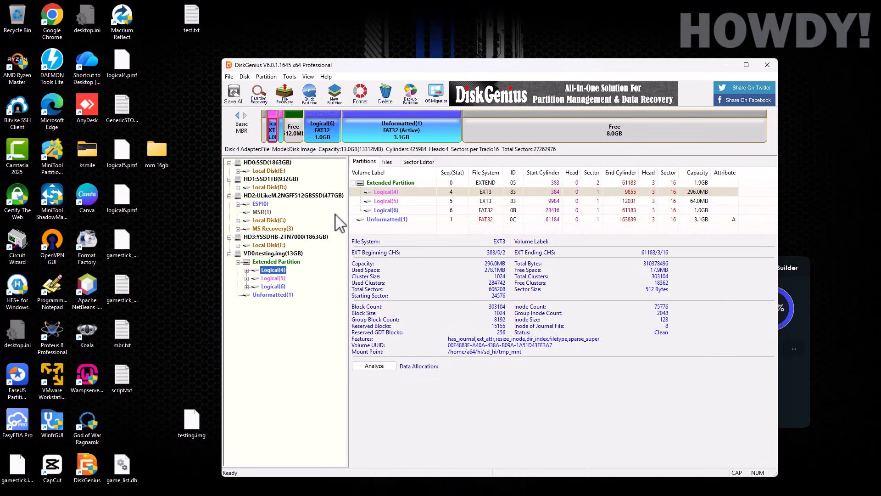
{"action": "left_click", "coordinate": [388, 162]}
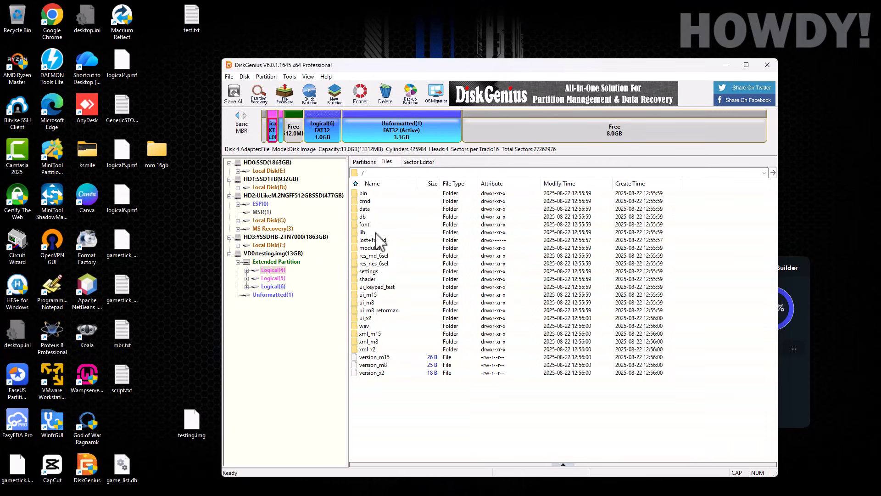
{"action": "left_click", "coordinate": [273, 278]}
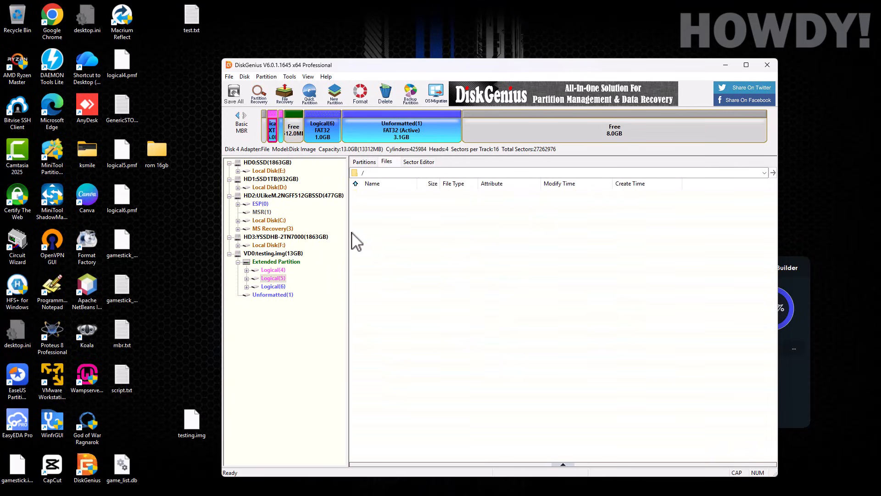
{"action": "left_click", "coordinate": [273, 287]}
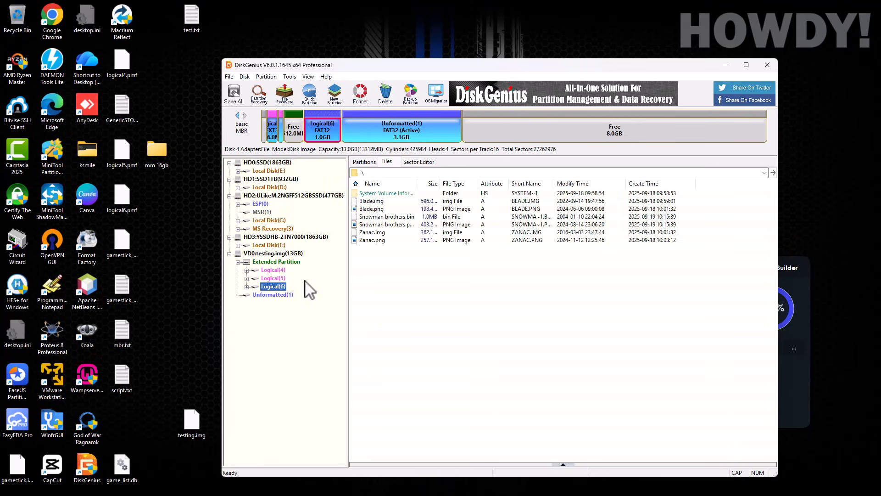
{"action": "left_click", "coordinate": [271, 295]}
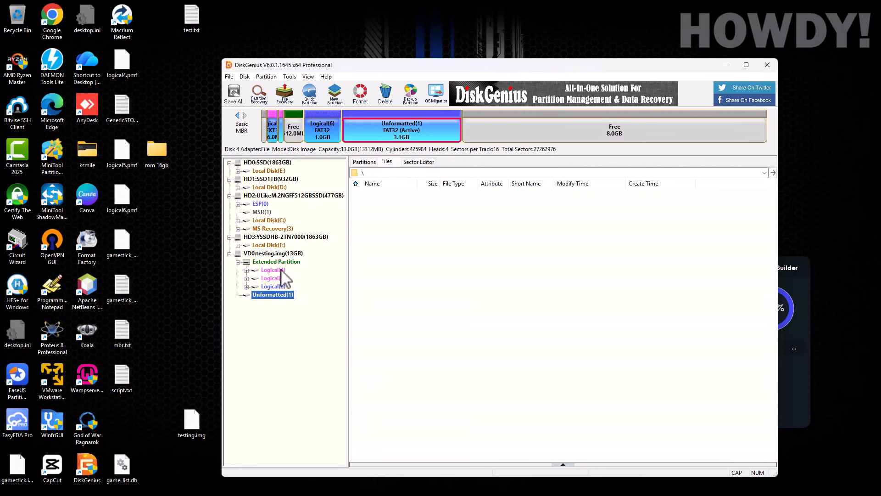
Step: Extend Unformatted(1) into the 8.0GB free space, growing it from 3.1GB to 11.13GB
{"action": "right_click", "coordinate": [268, 298]}
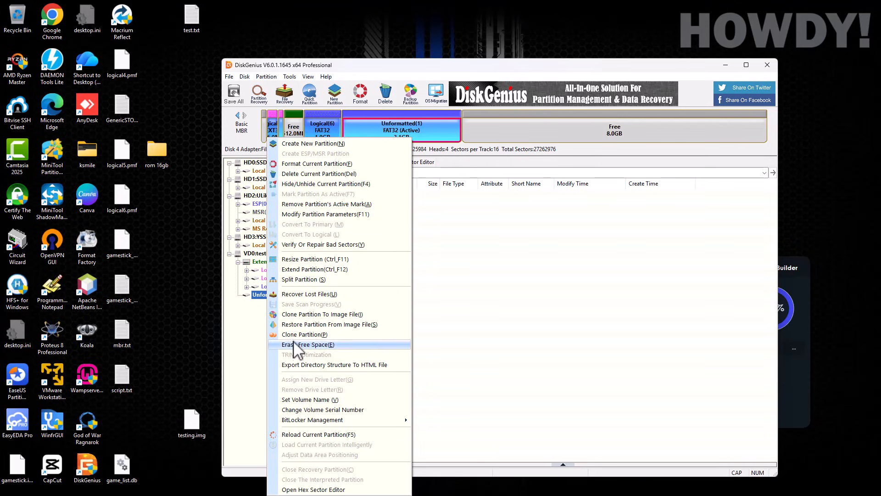
{"action": "left_click", "coordinate": [315, 271]}
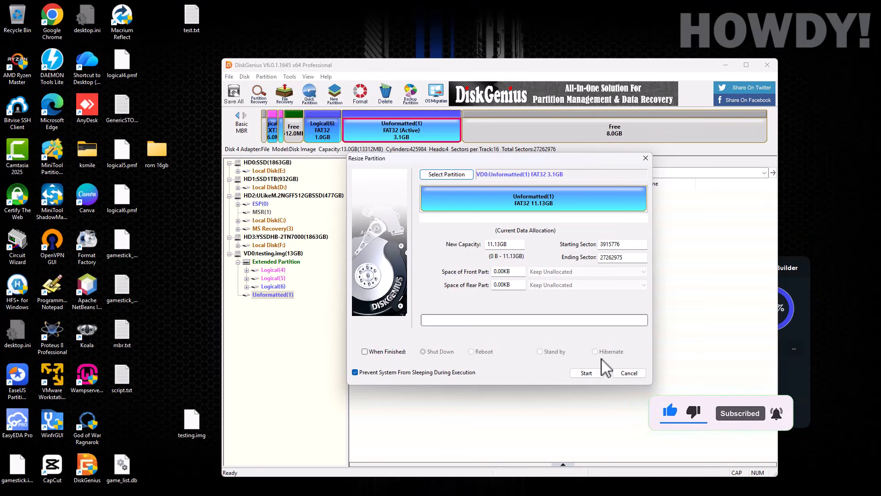
{"action": "left_click", "coordinate": [587, 373]}
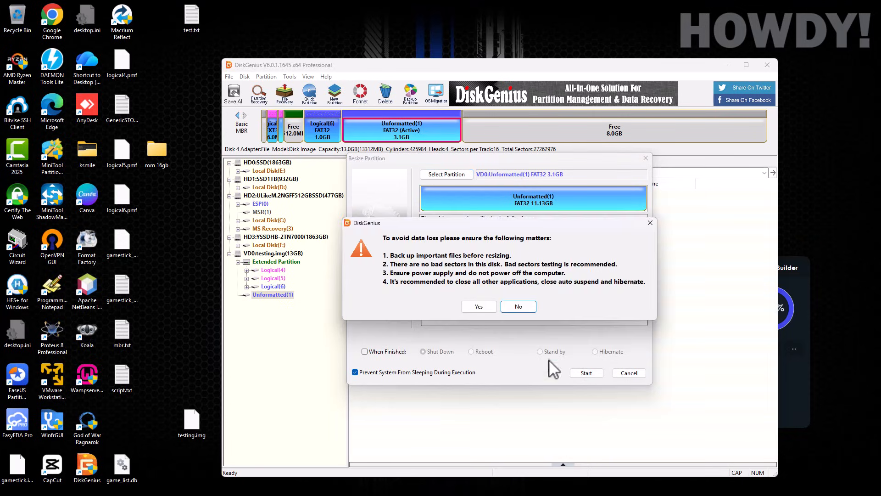
{"action": "left_click", "coordinate": [477, 306]}
{"action": "left_click", "coordinate": [479, 295]}
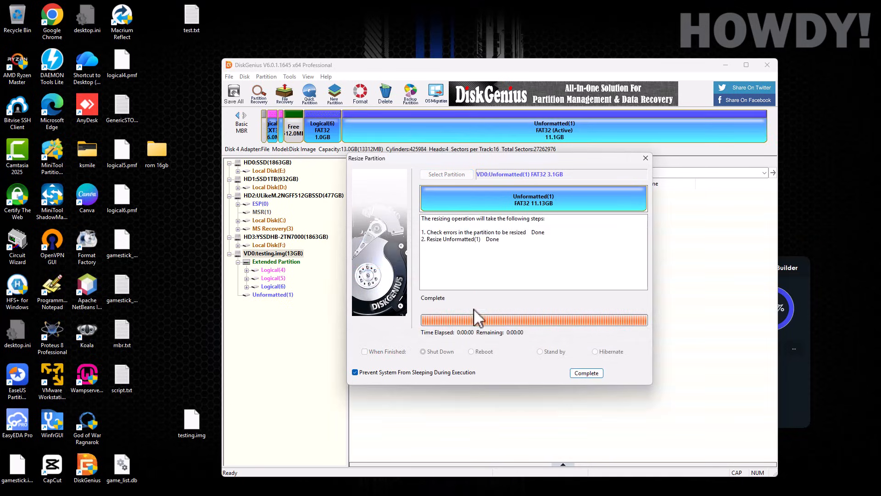
{"action": "left_click", "coordinate": [576, 372]}
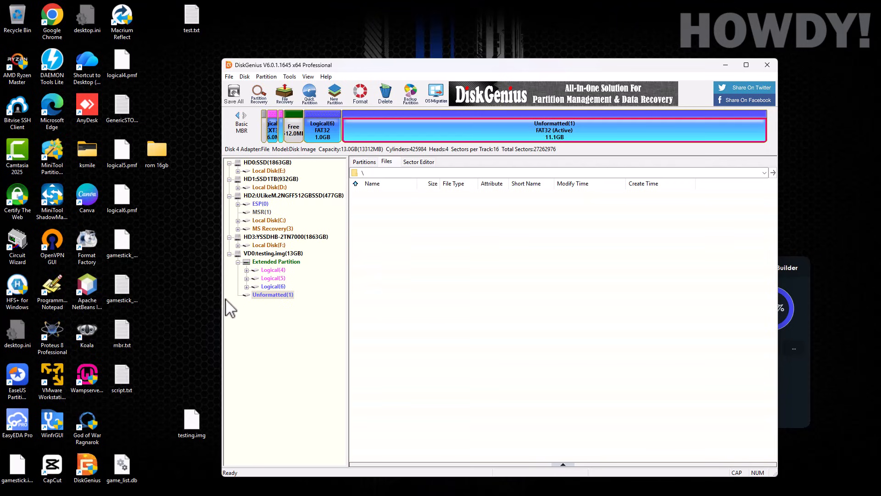
Step: Format the Unformatted(1) partition as FAT32
{"action": "right_click", "coordinate": [274, 297]}
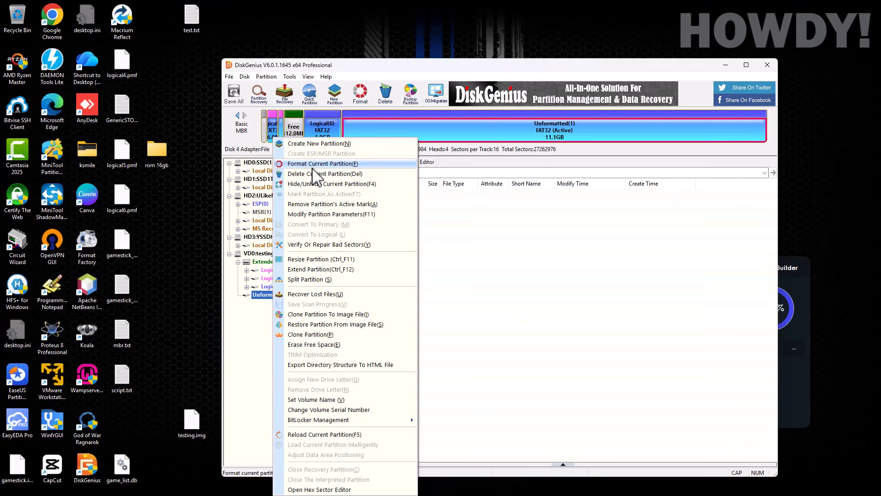
{"action": "left_click", "coordinate": [317, 164]}
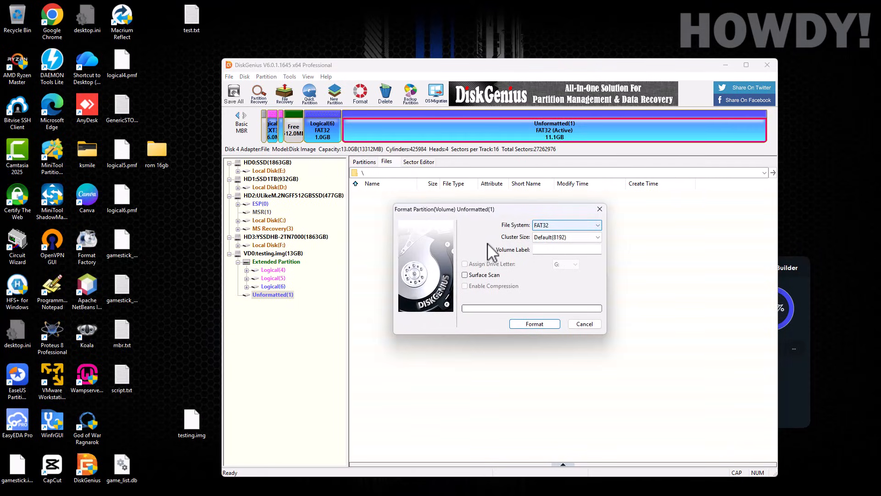
{"action": "left_click", "coordinate": [535, 324]}
{"action": "left_click", "coordinate": [477, 292]}
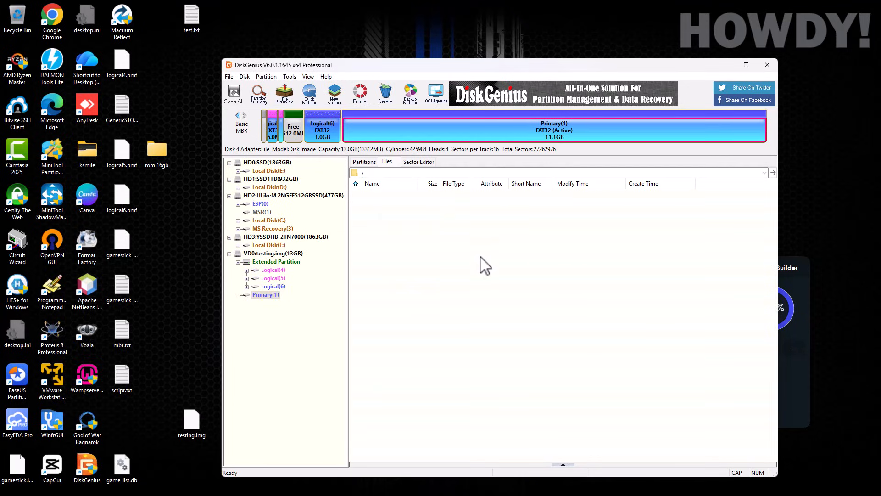
Step: Review the new Primary(1) partition's details and its empty file list
{"action": "left_click", "coordinate": [364, 163]}
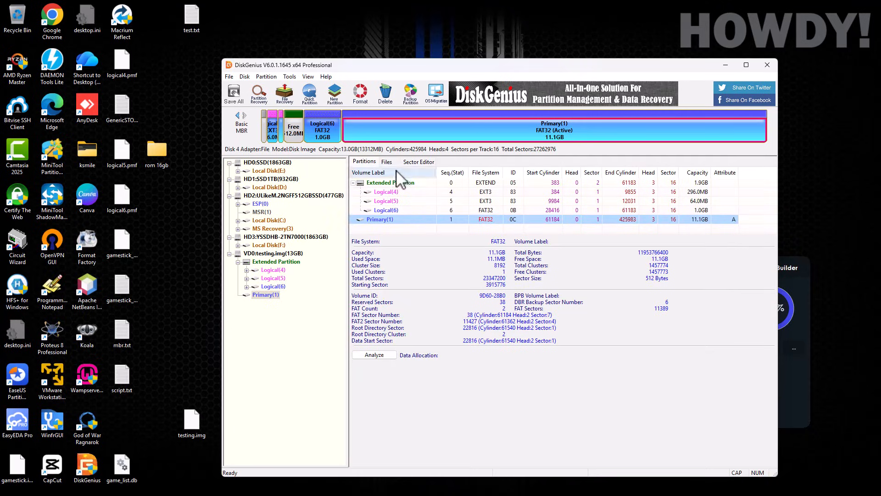
{"action": "left_click", "coordinate": [386, 164]}
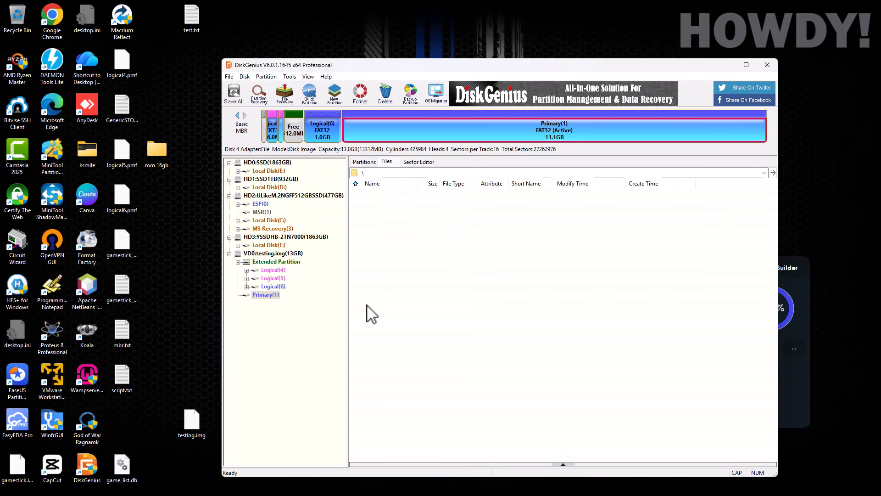
{"action": "left_click", "coordinate": [363, 163]}
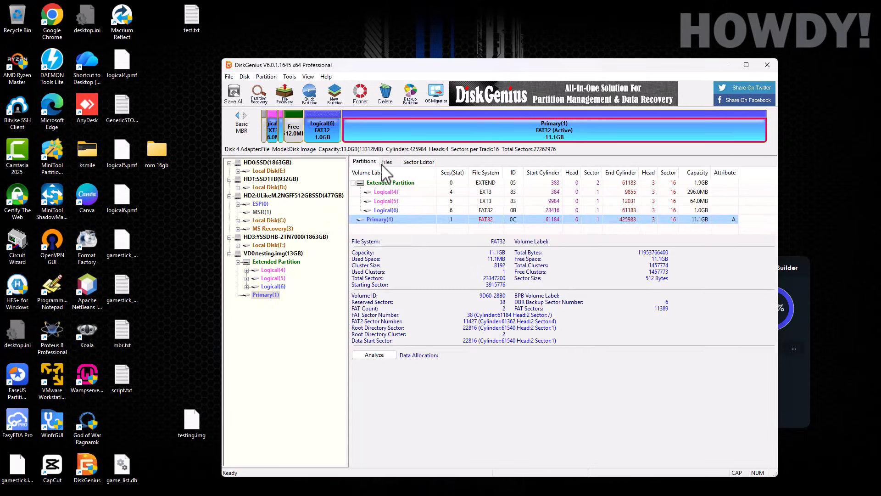
{"action": "left_click", "coordinate": [386, 163]}
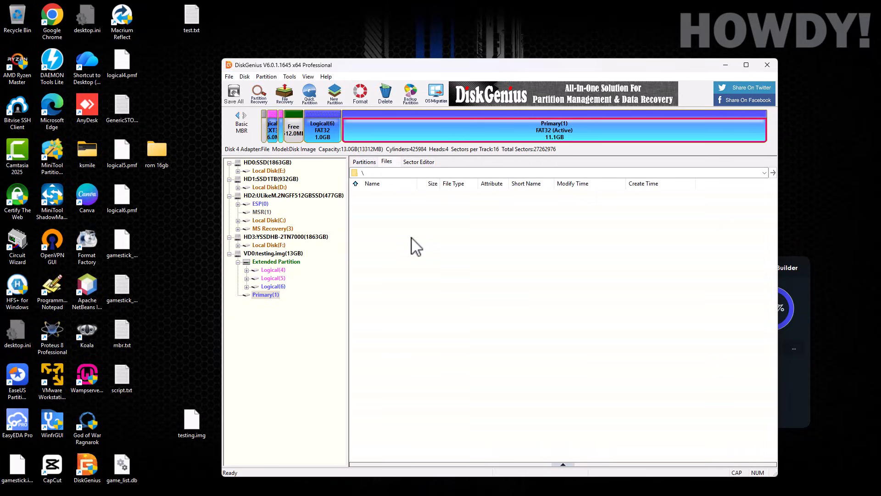
Step: Open the 8gb folder in Lost Partition1(FAT32) to see list_new, res, roms and save, then minimize Explorer
{"action": "mouse_move", "coordinate": [448, 473]}
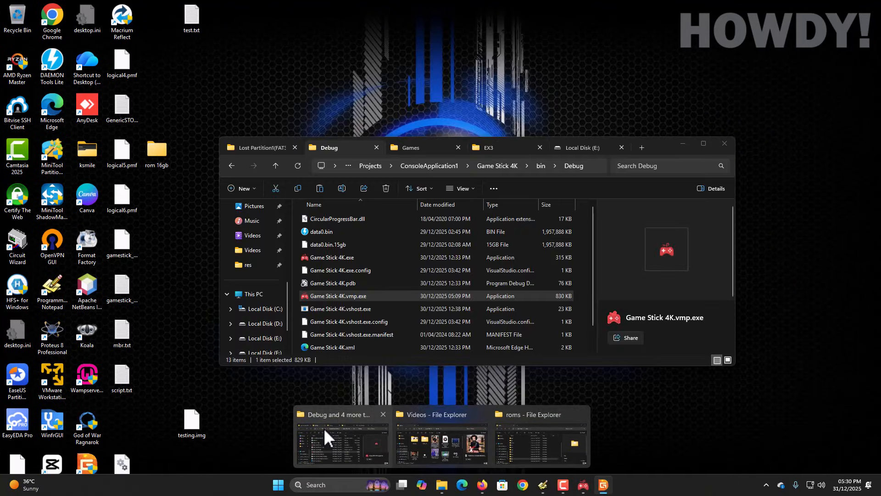
{"action": "left_click", "coordinate": [324, 428]}
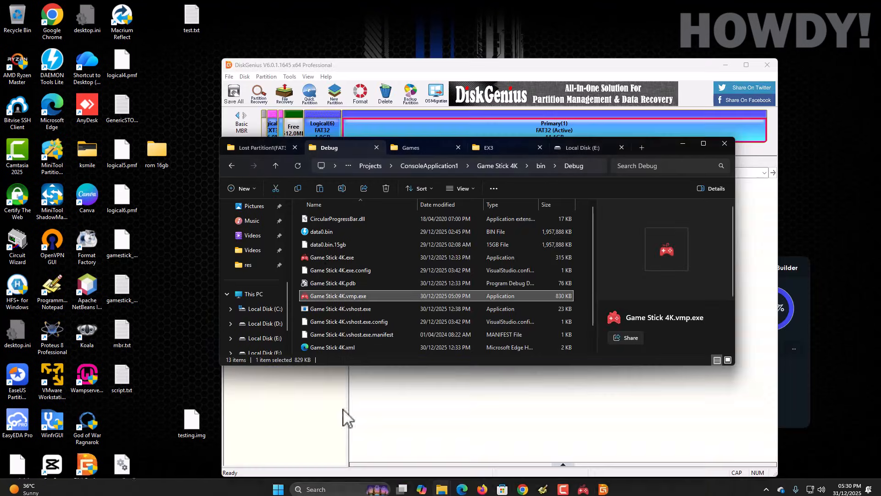
{"action": "left_click", "coordinate": [251, 145]}
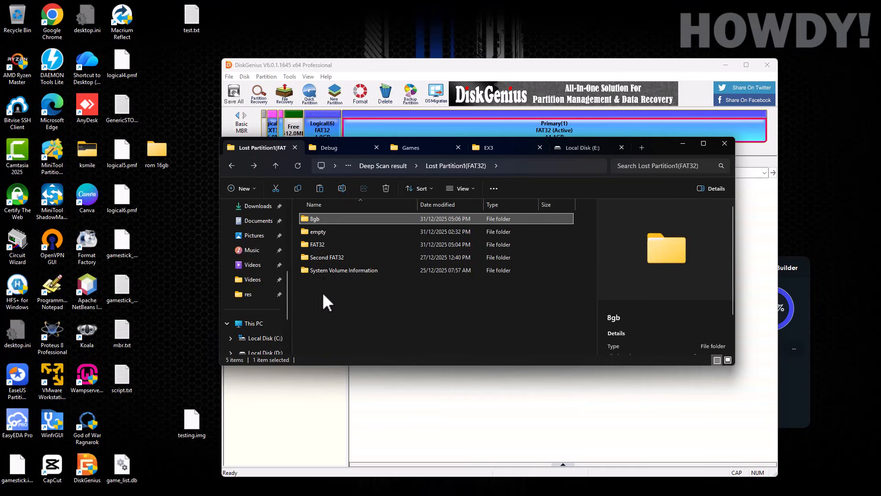
{"action": "double_click", "coordinate": [314, 219]}
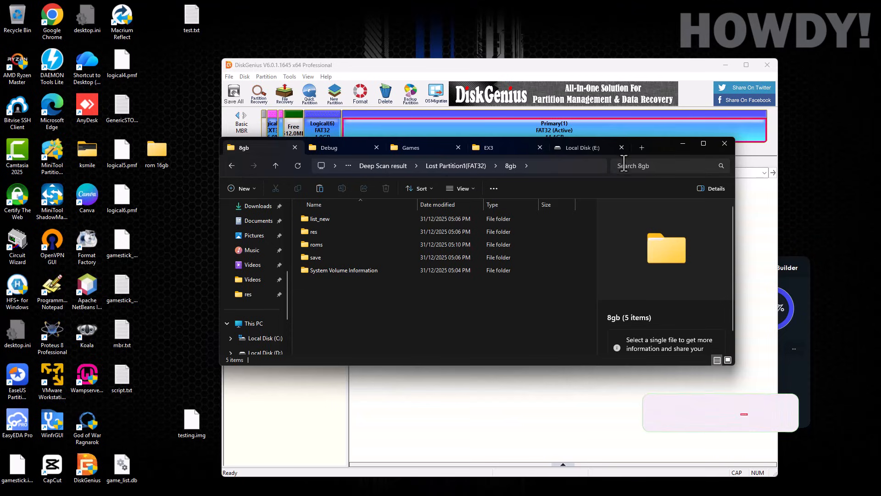
{"action": "left_click", "coordinate": [683, 144]}
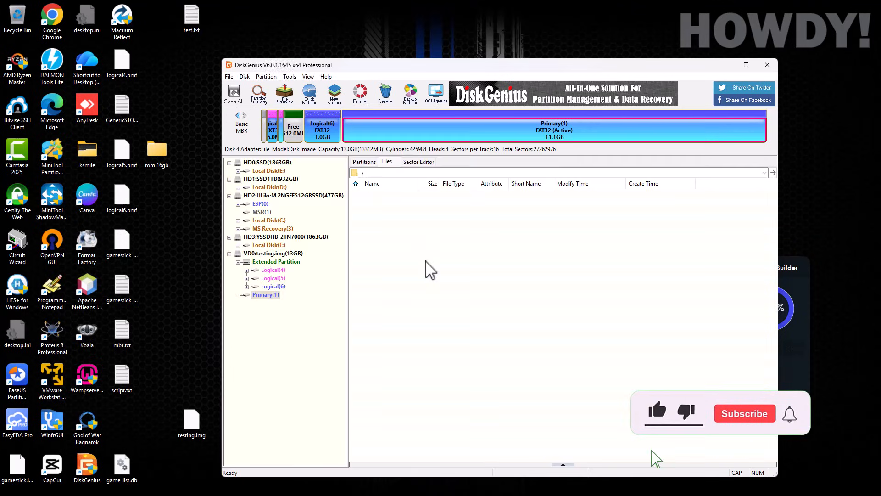
Step: Choose Copy Files To Current Partition and select all five folders in the recovered 8gb folder under Documents
{"action": "right_click", "coordinate": [392, 225]}
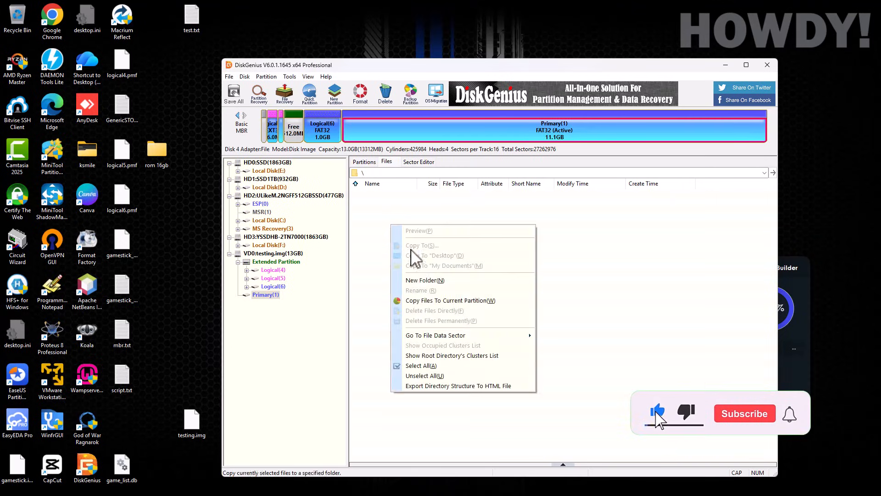
{"action": "left_click", "coordinate": [425, 301]}
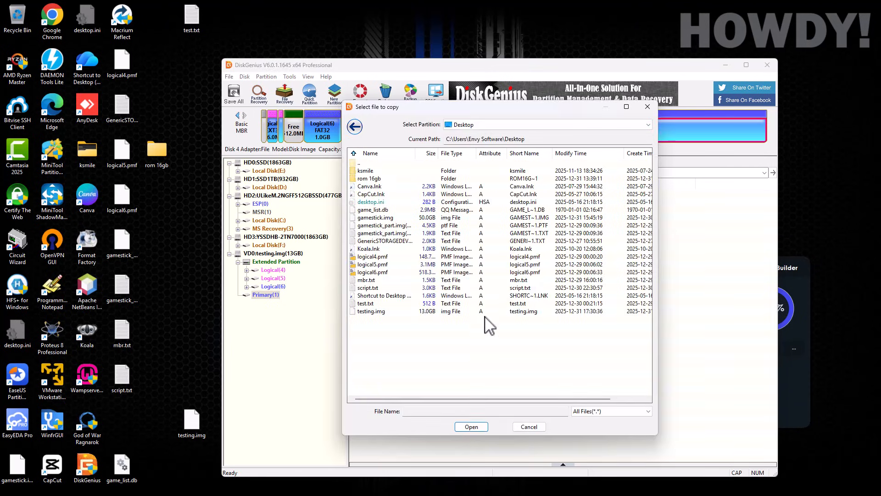
{"action": "left_click", "coordinate": [517, 126]}
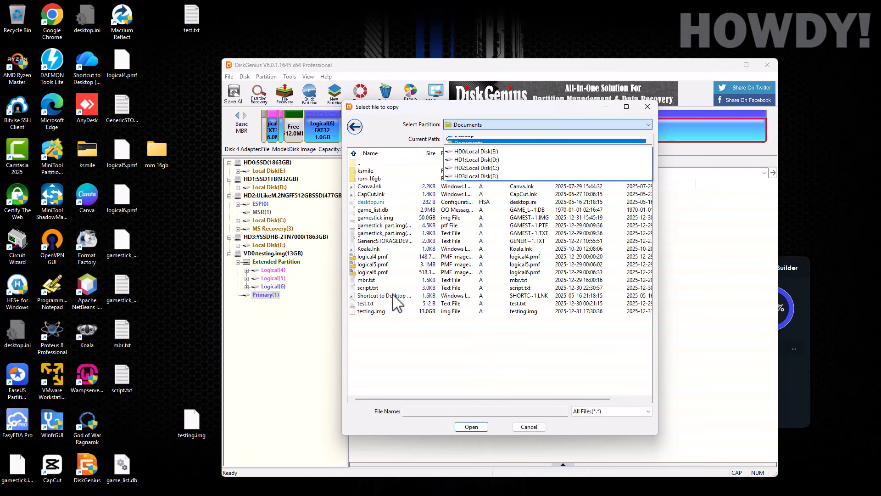
{"action": "double_click", "coordinate": [373, 251]}
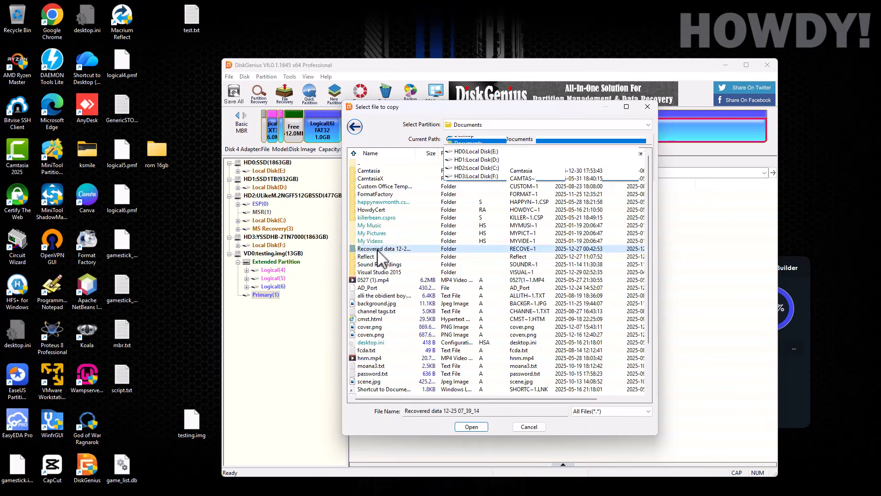
{"action": "double_click", "coordinate": [377, 171]}
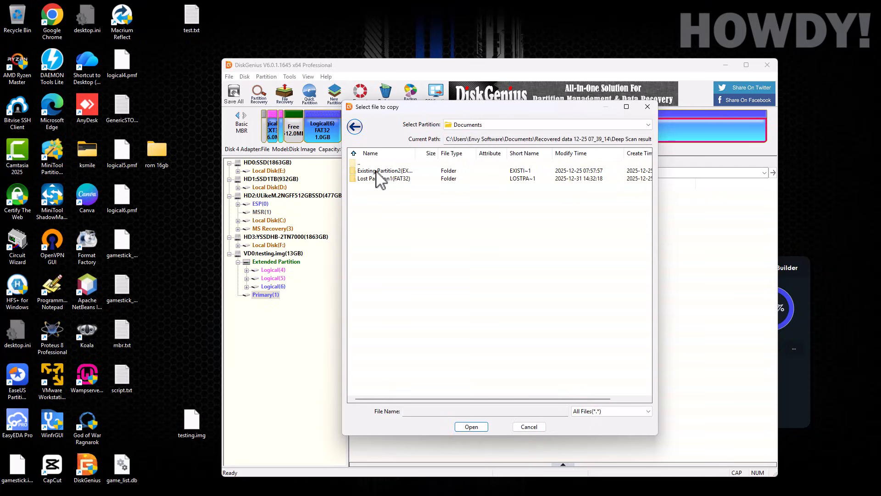
{"action": "double_click", "coordinate": [375, 179]}
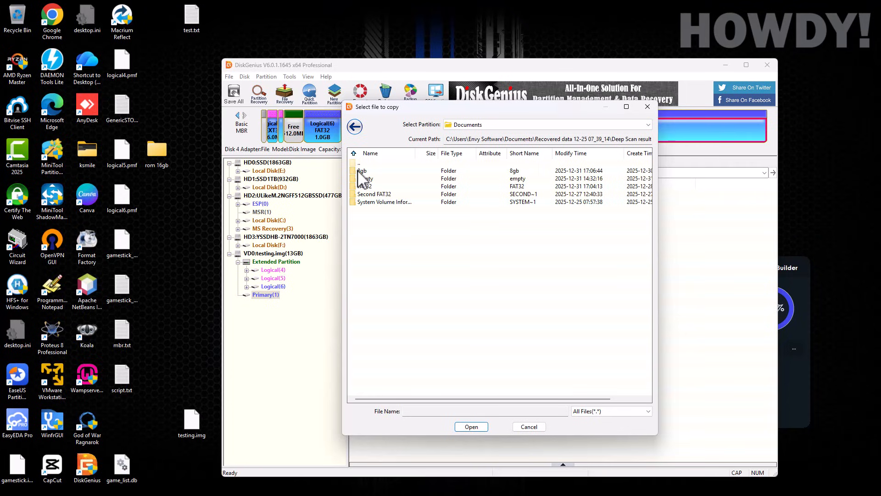
{"action": "double_click", "coordinate": [360, 170]}
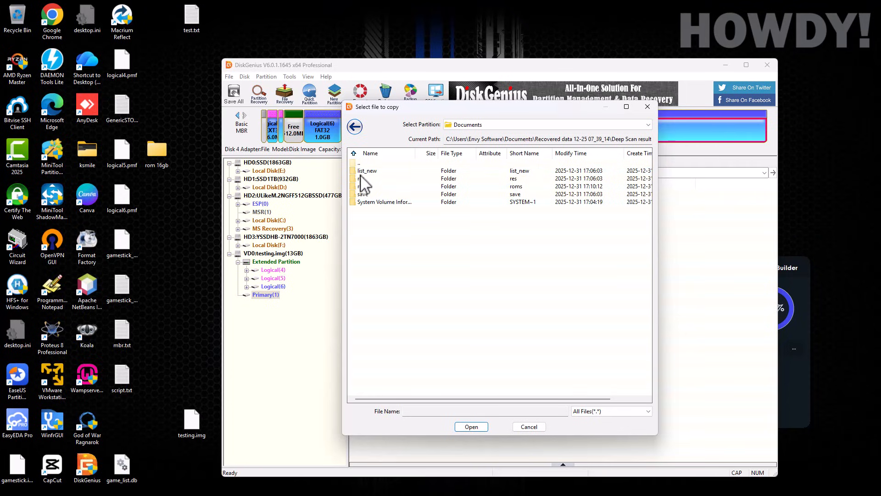
{"action": "left_click_drag", "start_coordinate": [368, 212], "coordinate": [368, 172]}
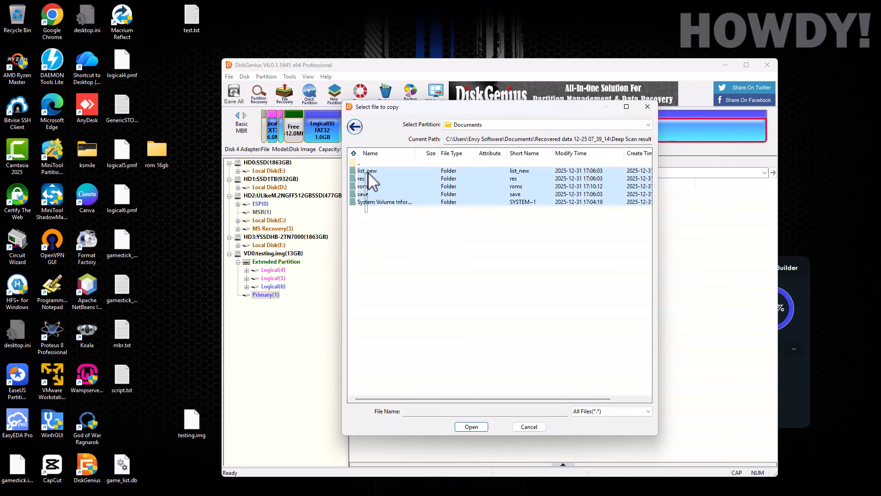
{"action": "left_click", "coordinate": [471, 427]}
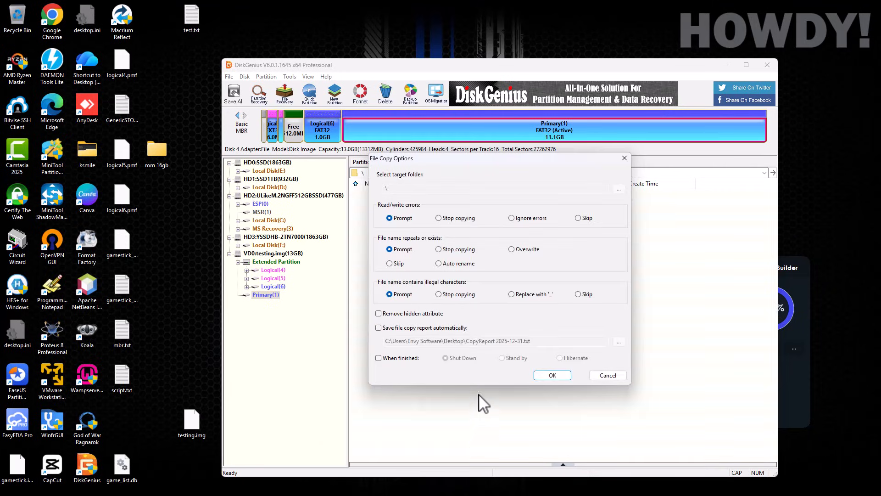
Step: Accept the copy options and copy 20653 files (8.8GB) of game folders into Primary(1)
{"action": "left_click", "coordinate": [552, 375]}
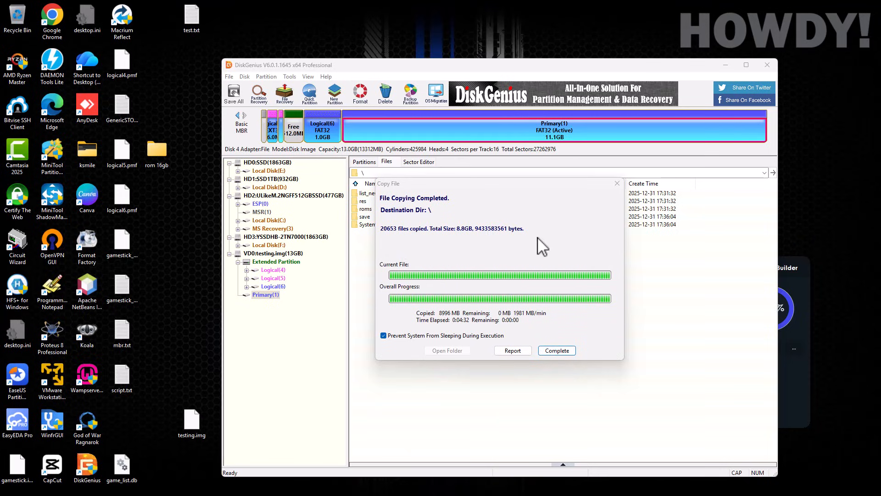
Step: Dismiss the copy report and look over Logical(6) and Primary(1)'s folder tree
{"action": "left_click", "coordinate": [557, 351]}
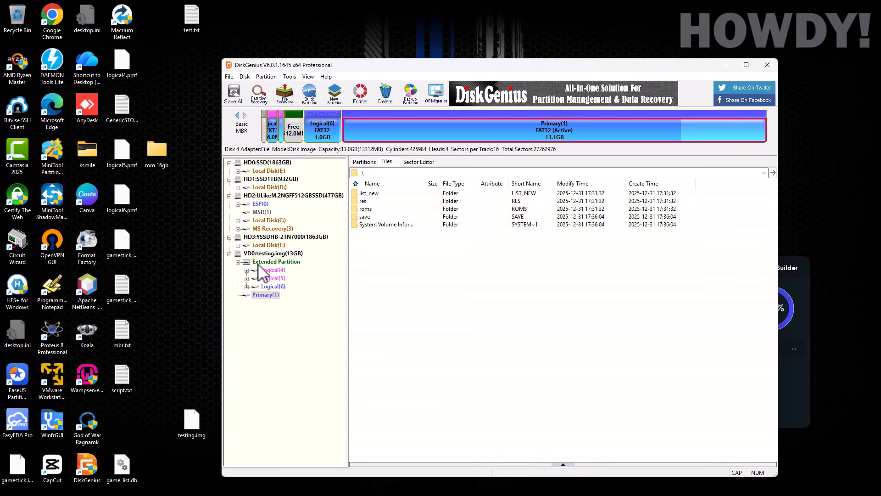
{"action": "left_click", "coordinate": [263, 286]}
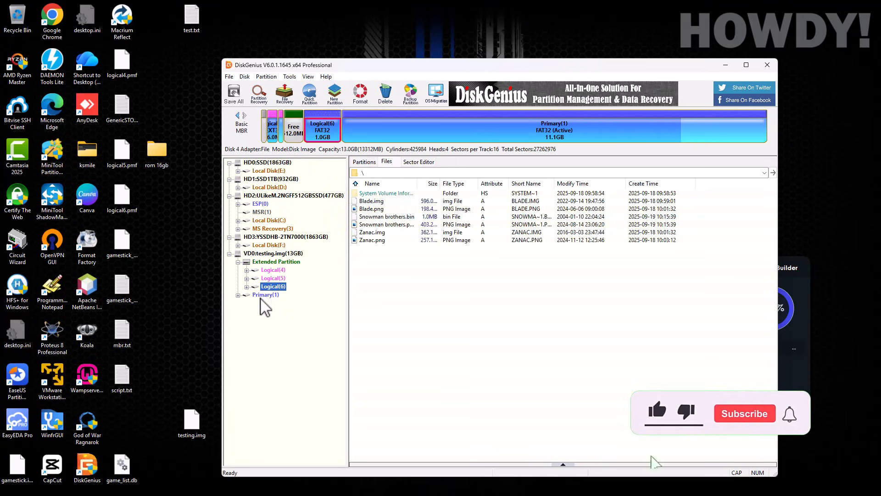
{"action": "left_click", "coordinate": [261, 294]}
{"action": "left_click", "coordinate": [238, 294]}
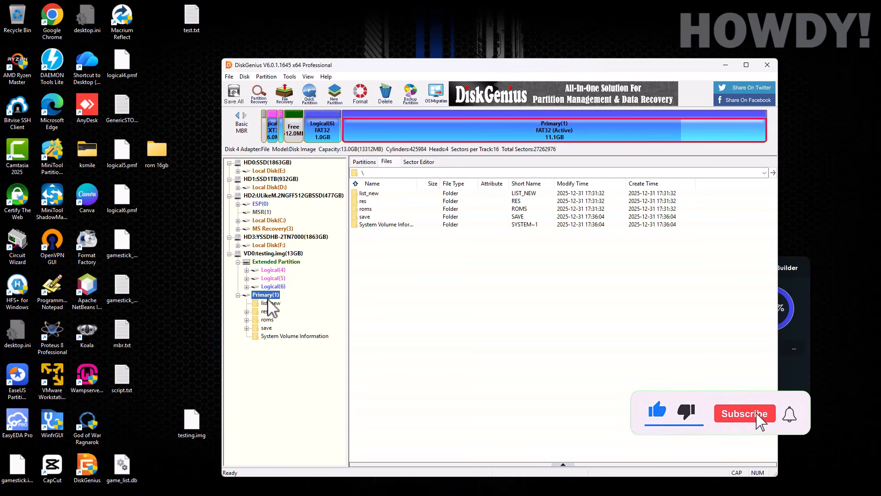
{"action": "left_click", "coordinate": [238, 295]}
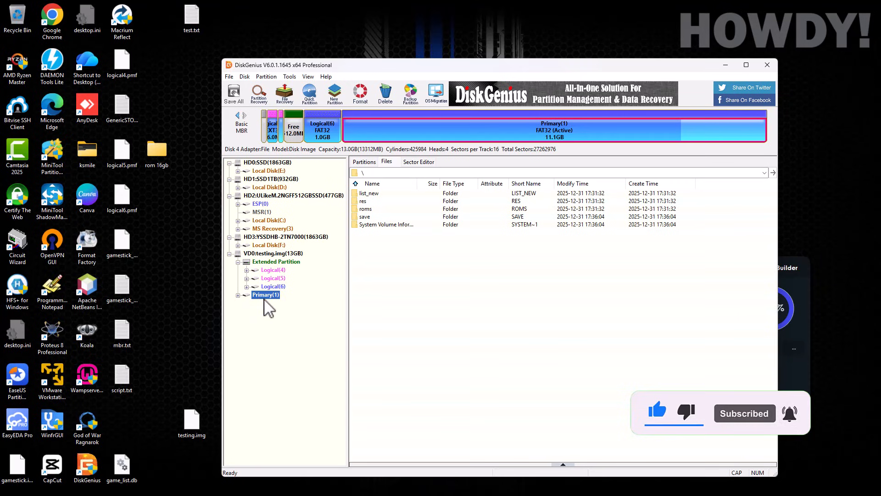
Step: Browse the list_new, res (with settings) and save folders in Primary(1)
{"action": "double_click", "coordinate": [370, 193]}
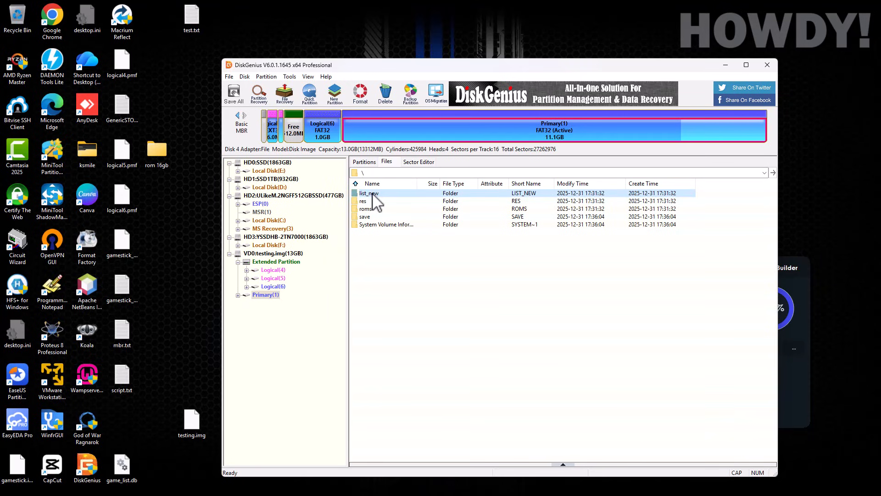
{"action": "double_click", "coordinate": [363, 194]}
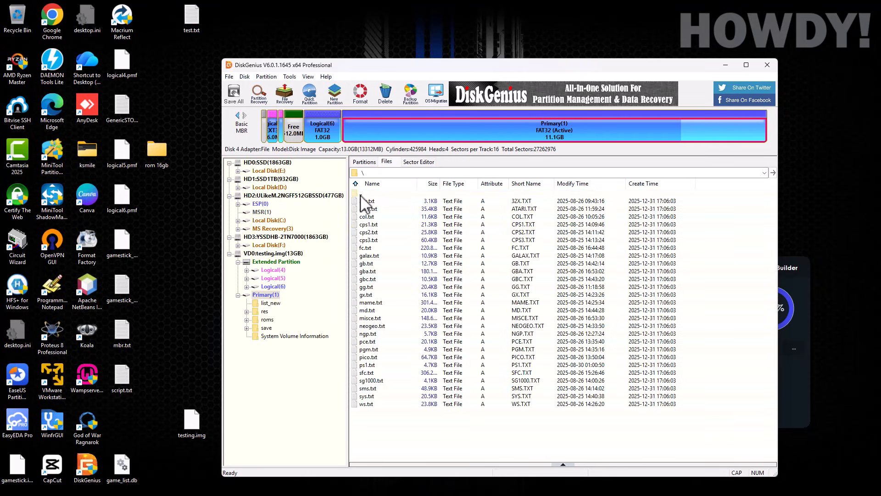
{"action": "double_click", "coordinate": [361, 202]}
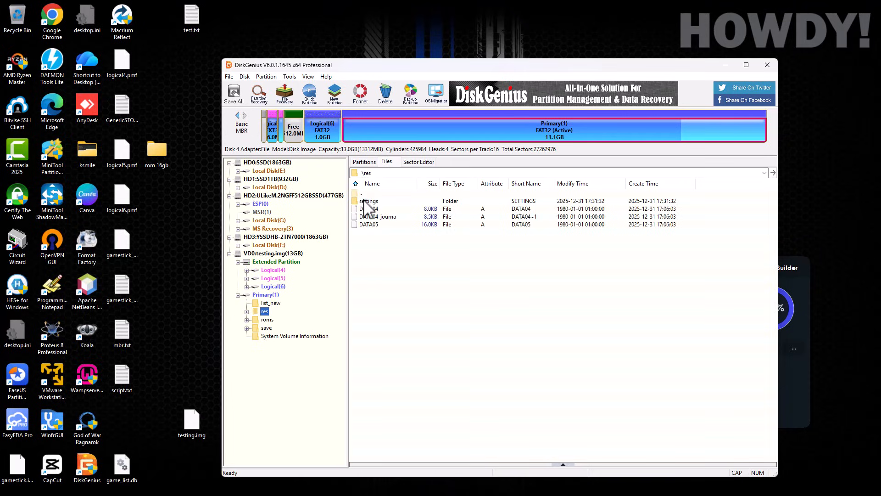
{"action": "double_click", "coordinate": [365, 202]}
{"action": "double_click", "coordinate": [362, 196]}
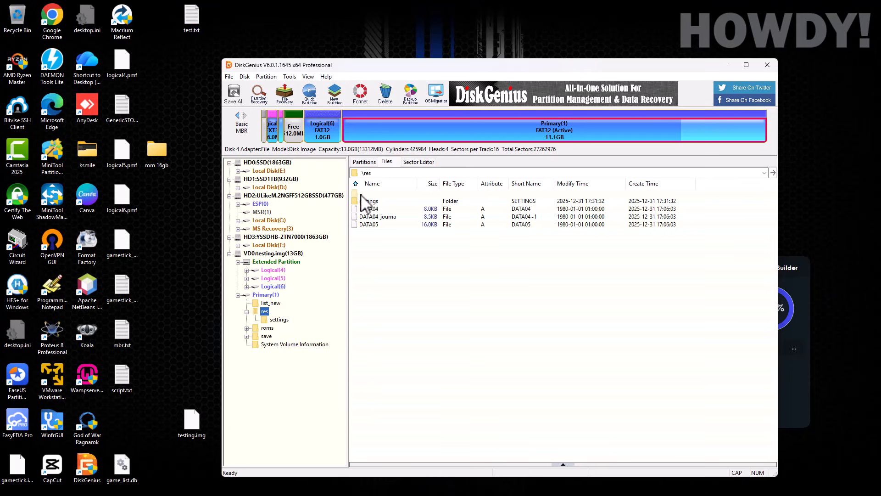
{"action": "double_click", "coordinate": [362, 195]}
{"action": "double_click", "coordinate": [363, 218]}
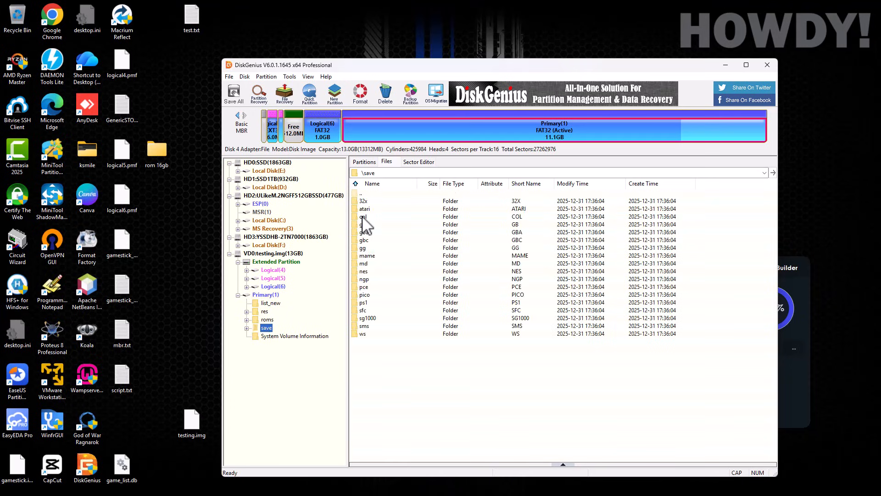
{"action": "double_click", "coordinate": [361, 193]}
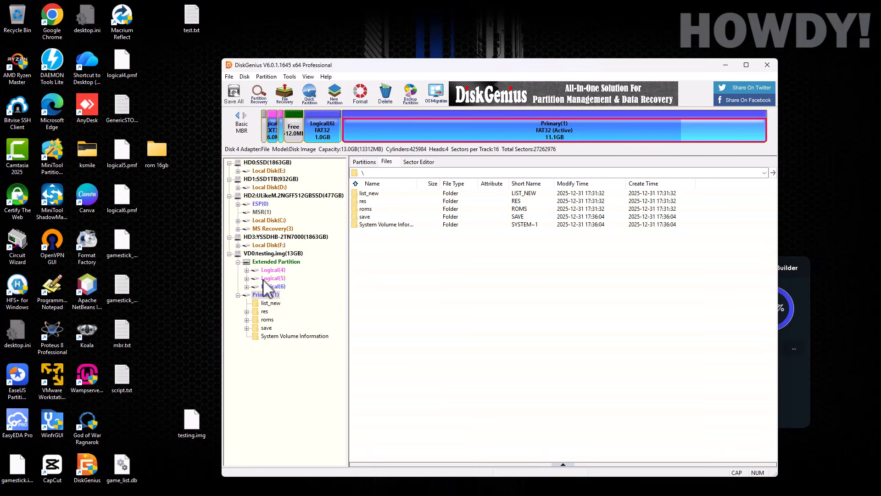
Step: Close the testing.img virtual disk file and exit DiskGenius
{"action": "left_click", "coordinate": [264, 254]}
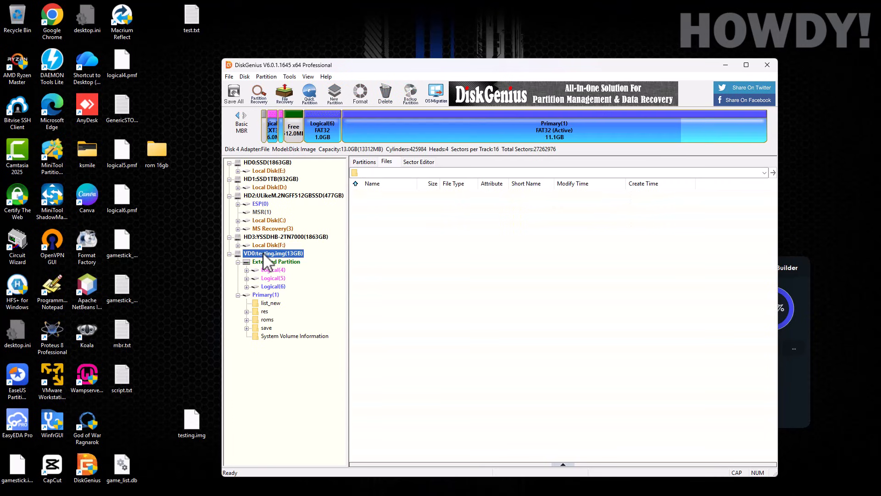
{"action": "right_click", "coordinate": [266, 260]}
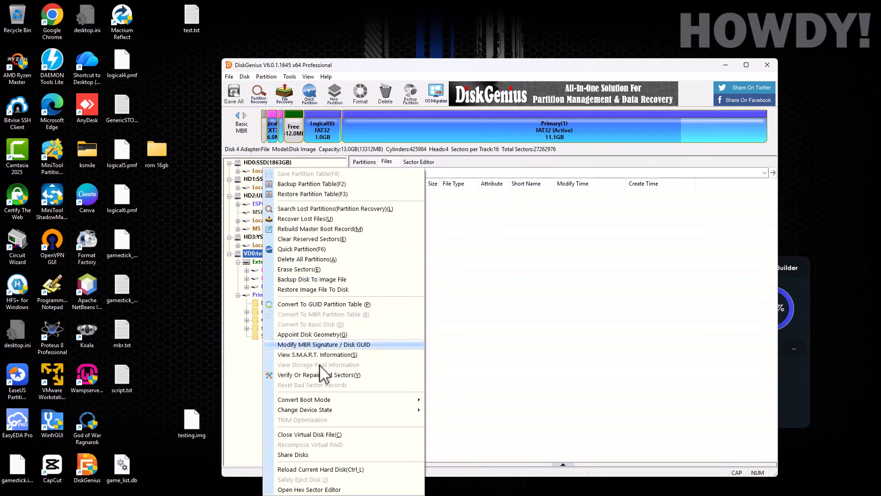
{"action": "left_click", "coordinate": [304, 436]}
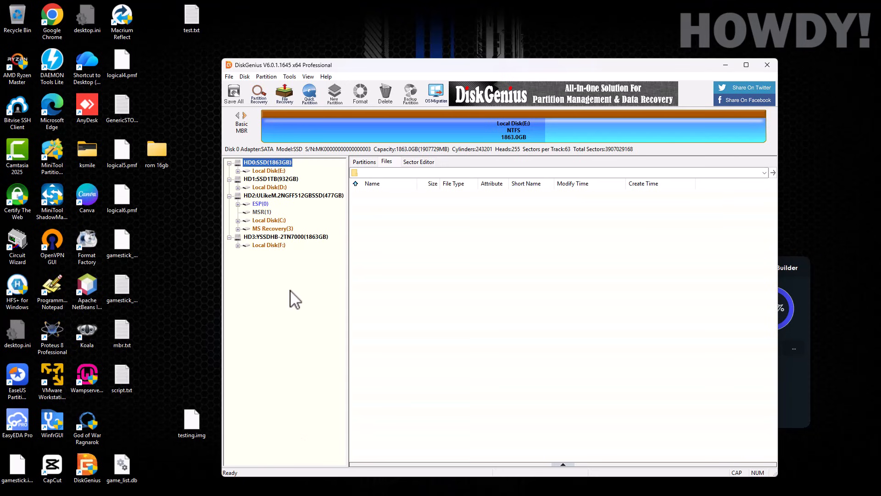
{"action": "left_click", "coordinate": [767, 65]}
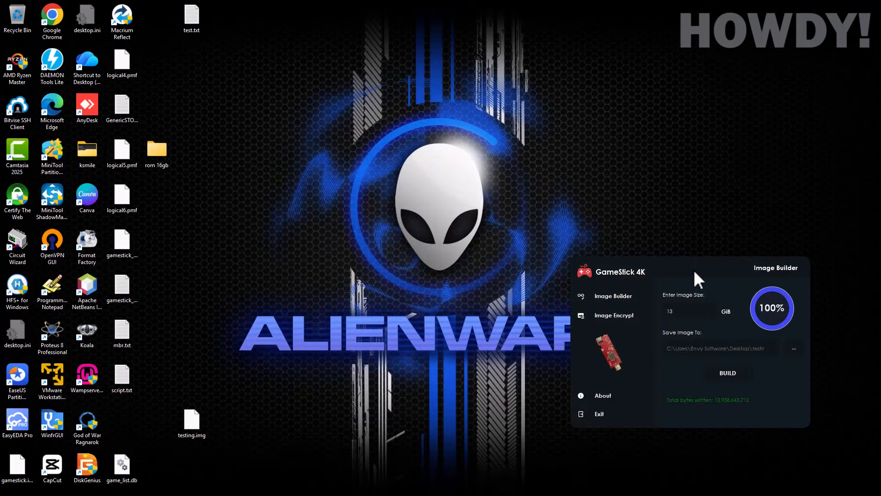
Step: Select testing.img in GameStick 4K's Image Encrypter and encrypt it, confirming with Yes
{"action": "left_click_drag", "start_coordinate": [694, 269], "coordinate": [469, 173]}
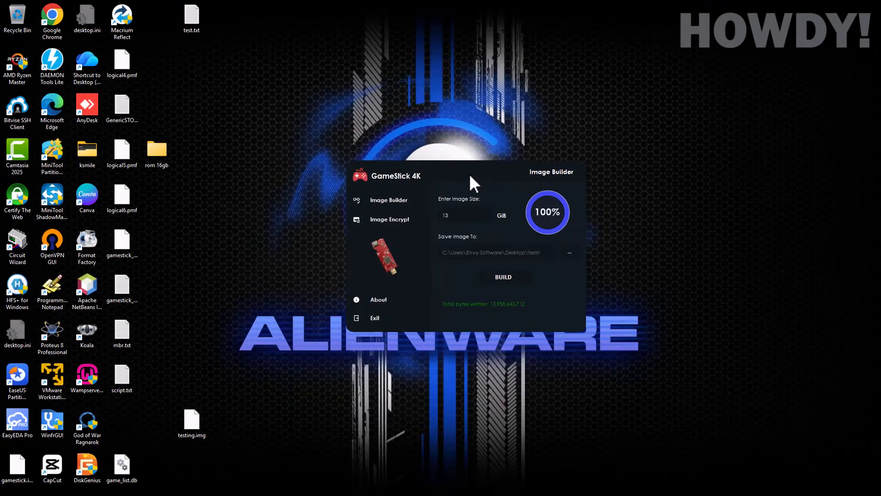
{"action": "left_click", "coordinate": [395, 214]}
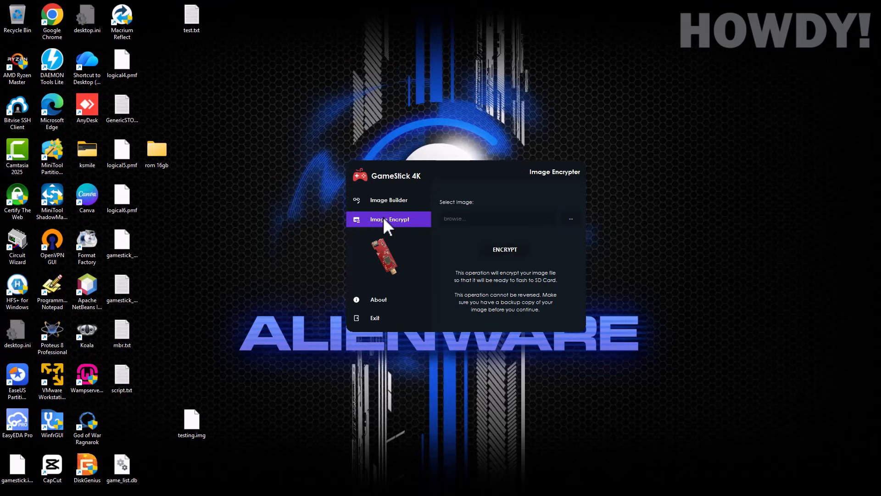
{"action": "left_click", "coordinate": [573, 219]}
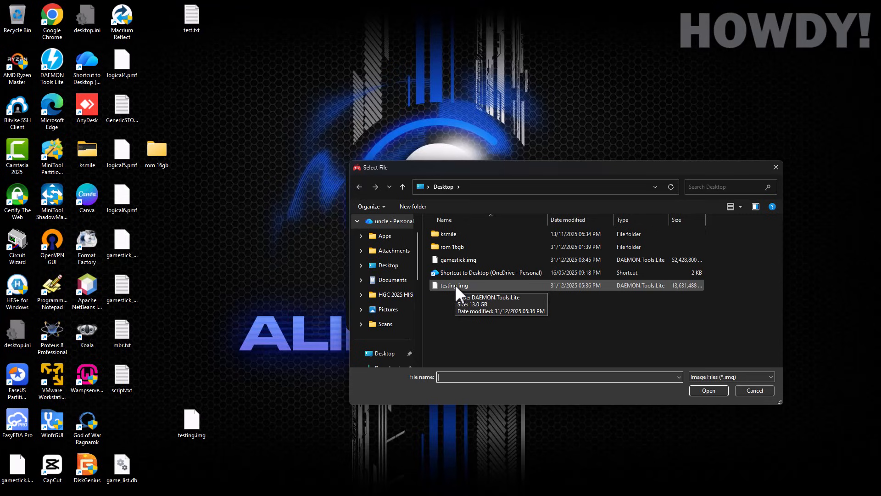
{"action": "left_click", "coordinate": [455, 285]}
{"action": "left_click", "coordinate": [710, 393]}
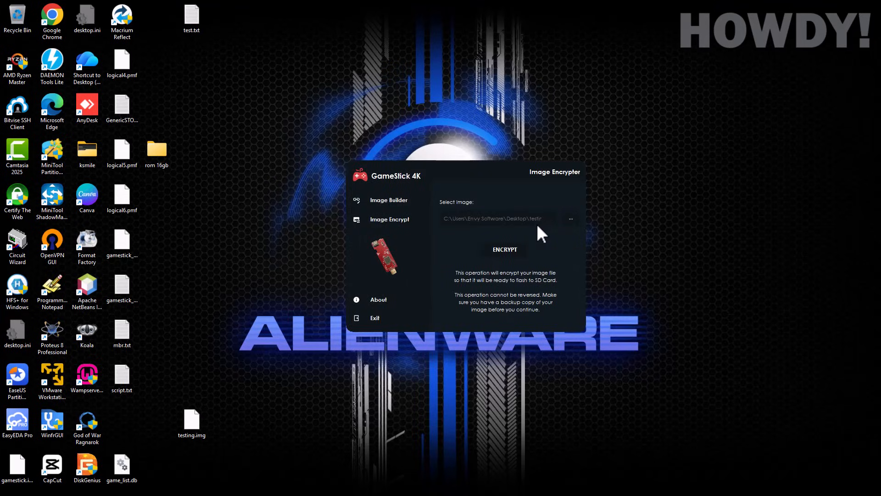
{"action": "left_click", "coordinate": [496, 249]}
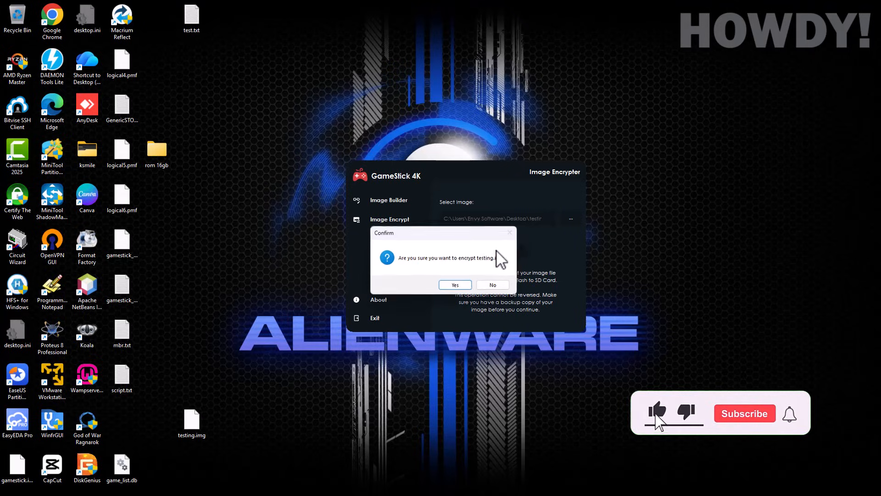
{"action": "left_click", "coordinate": [457, 286]}
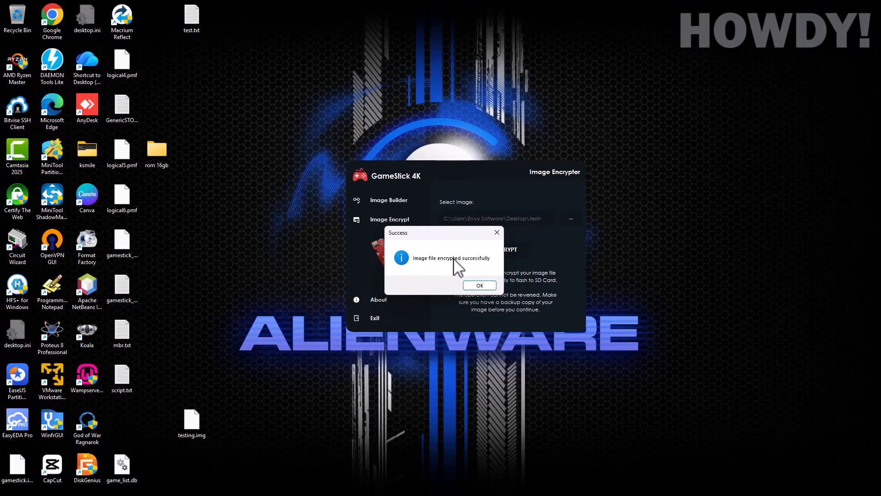
Step: Mount the encrypted testing.img in DiskGenius, inspect its 13.0GB free space, then close it
{"action": "left_click", "coordinate": [475, 285]}
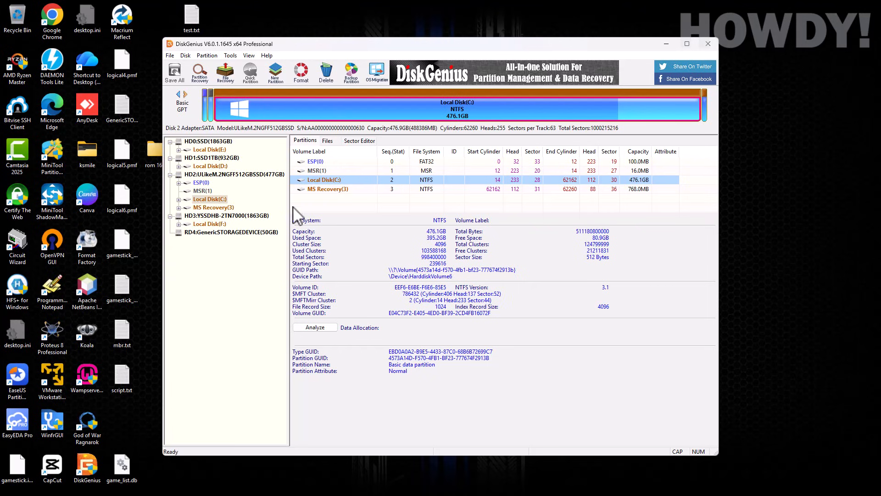
{"action": "left_click_drag", "start_coordinate": [358, 44], "coordinate": [468, 58]}
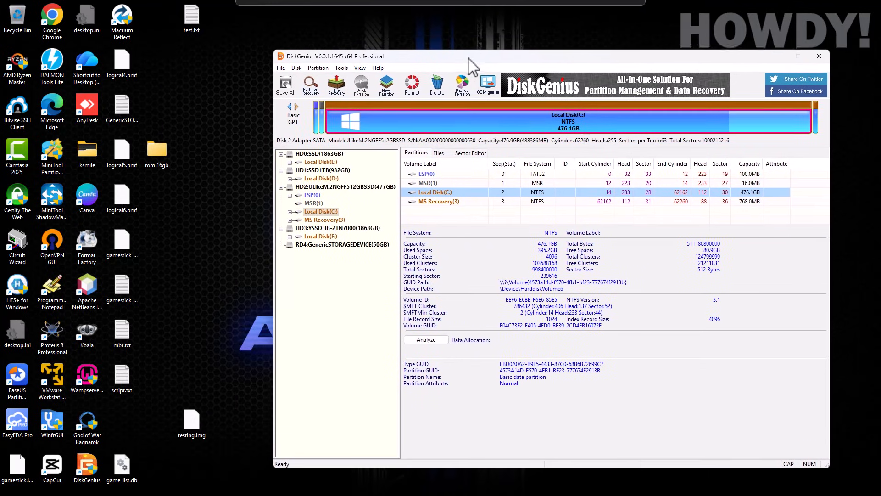
{"action": "left_click_drag", "start_coordinate": [183, 419], "coordinate": [306, 294]}
{"action": "left_click", "coordinate": [329, 258]}
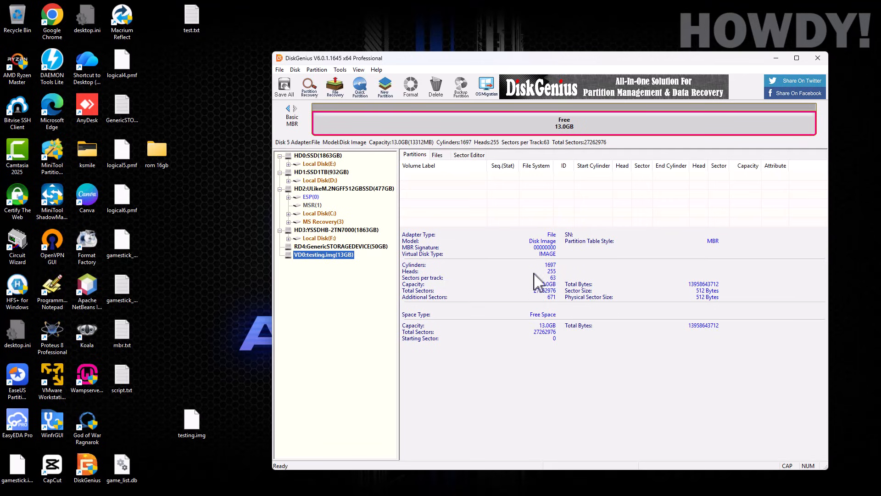
{"action": "right_click", "coordinate": [328, 257]}
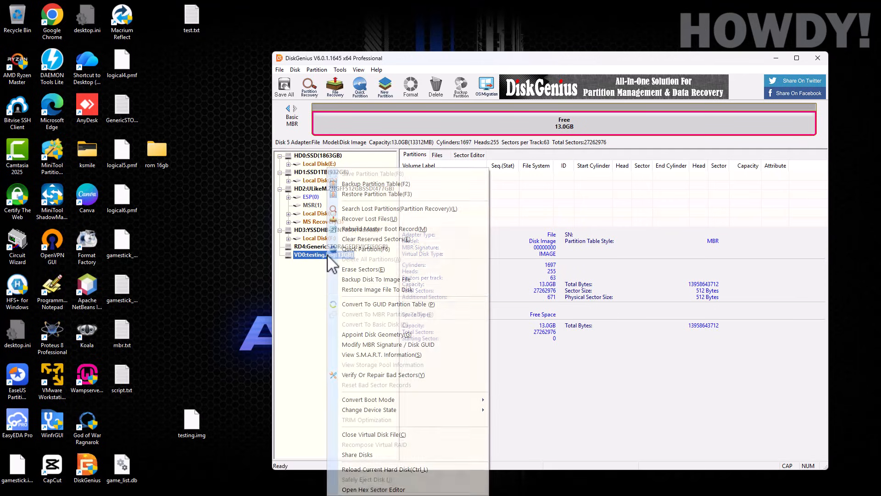
{"action": "left_click", "coordinate": [368, 435]}
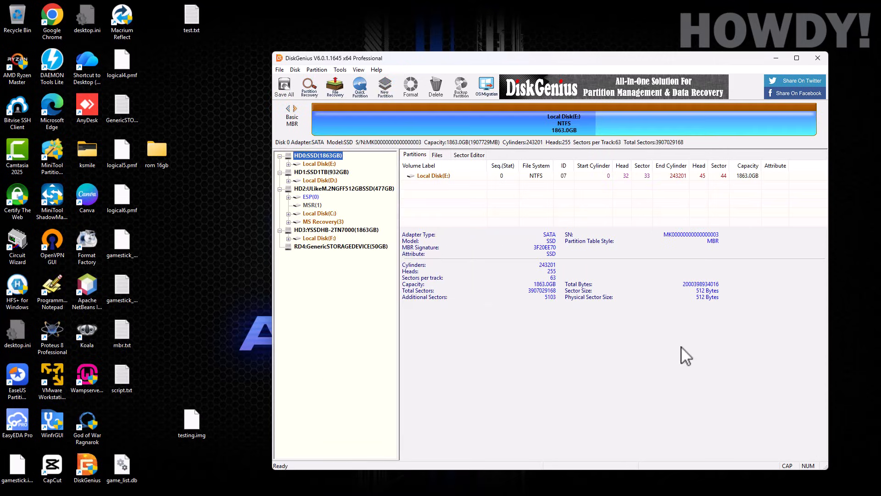
Step: Close DiskGenius, return to GameStick 4K's Image Builder, and cancel formatting drive G:
{"action": "left_click", "coordinate": [824, 58]}
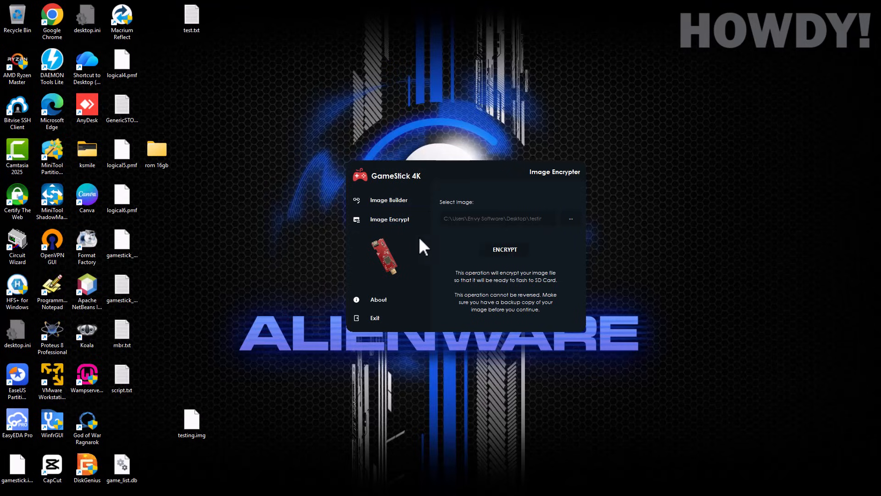
{"action": "left_click", "coordinate": [373, 301]}
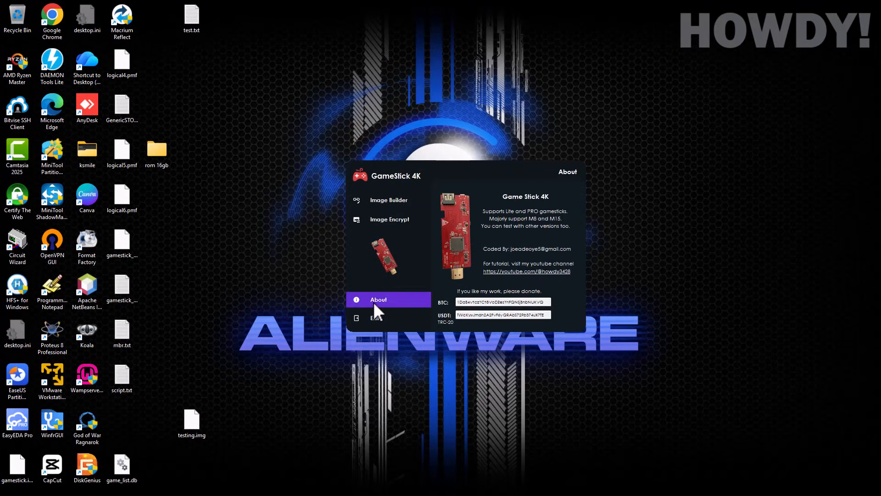
{"action": "left_click", "coordinate": [388, 198]}
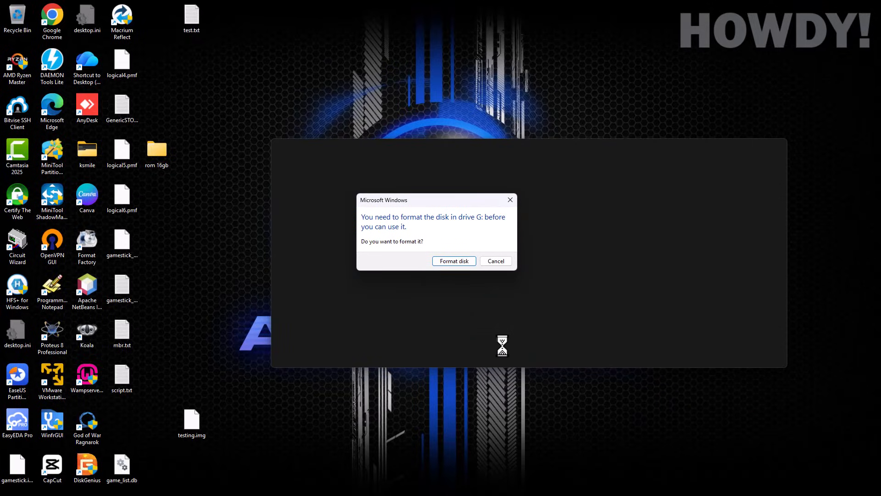
{"action": "left_click", "coordinate": [494, 260]}
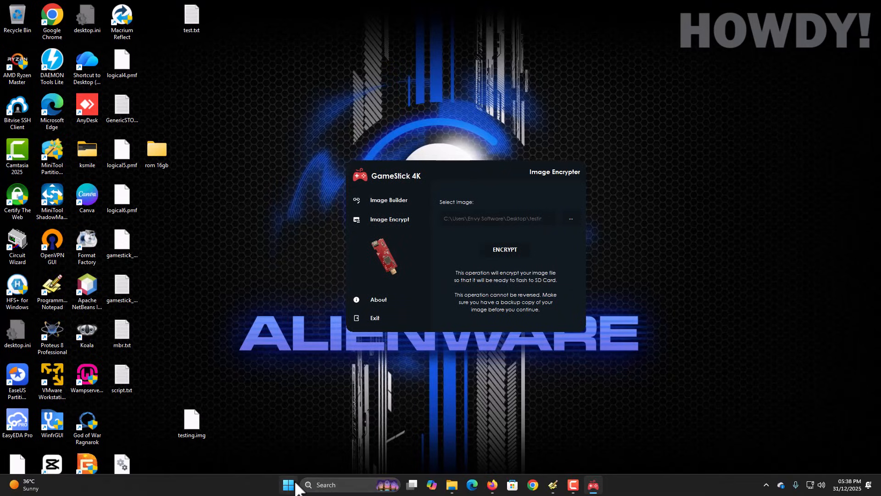
Step: Search the Start menu for 'be' to find balenaEtcher
{"action": "left_click", "coordinate": [295, 487]}
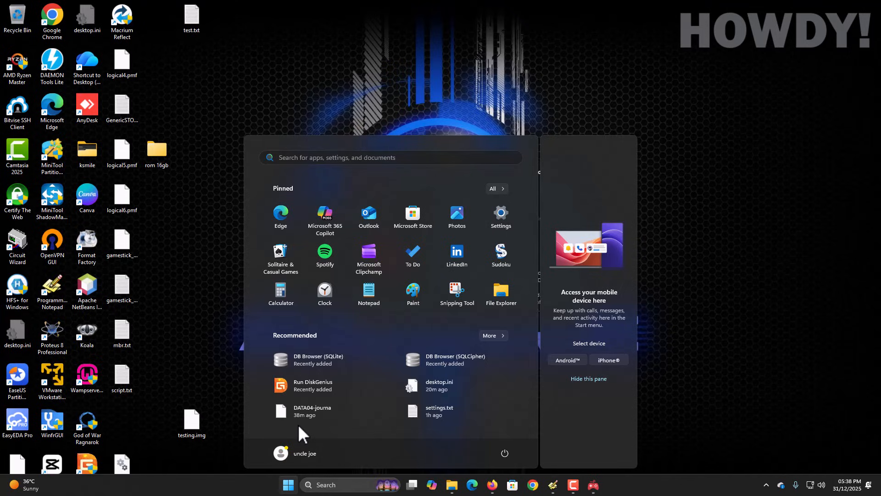
{"action": "type", "text": "be"}
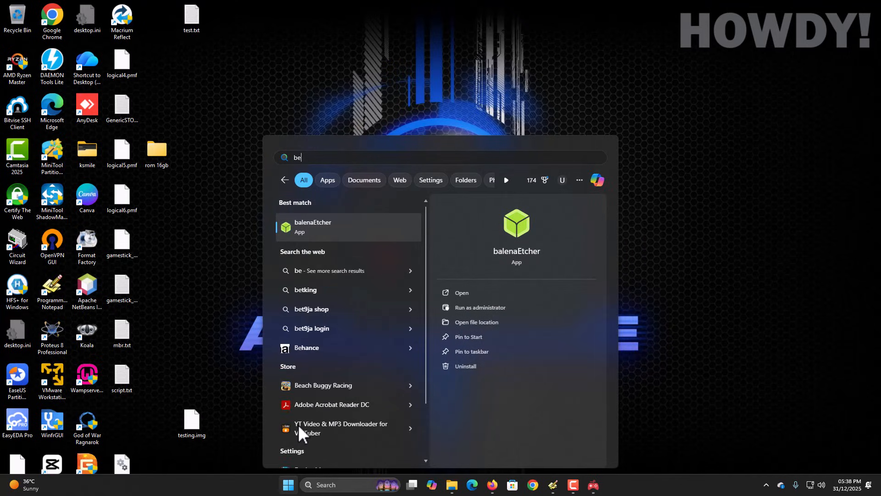
Step: Launch balenaEtcher as administrator and load testing.img, accepting the partition-table warning
{"action": "left_click", "coordinate": [480, 310]}
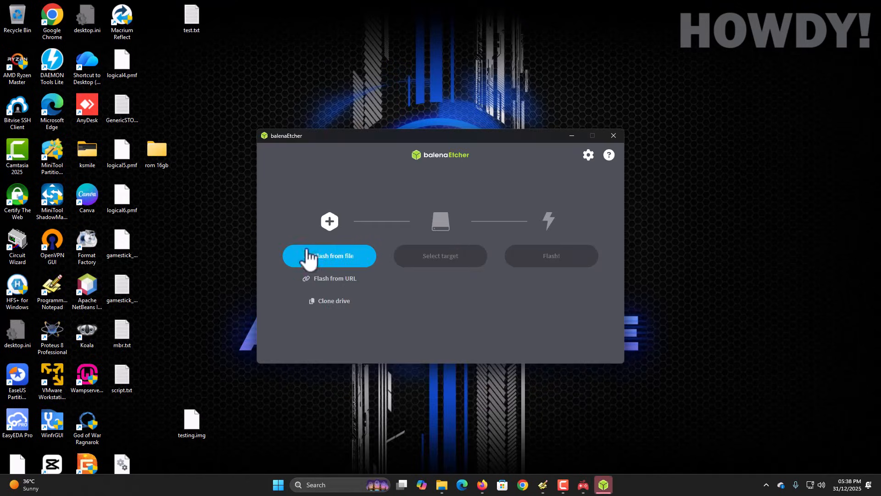
{"action": "left_click", "coordinate": [326, 259]}
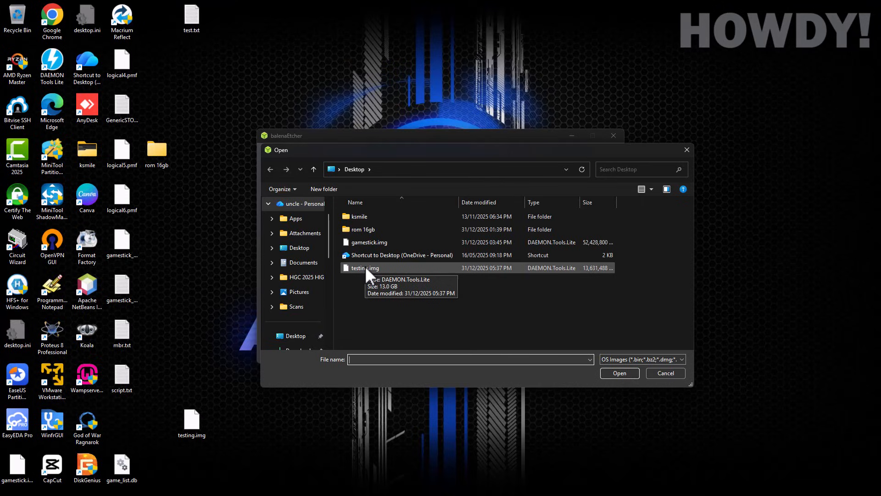
{"action": "left_click", "coordinate": [362, 268]}
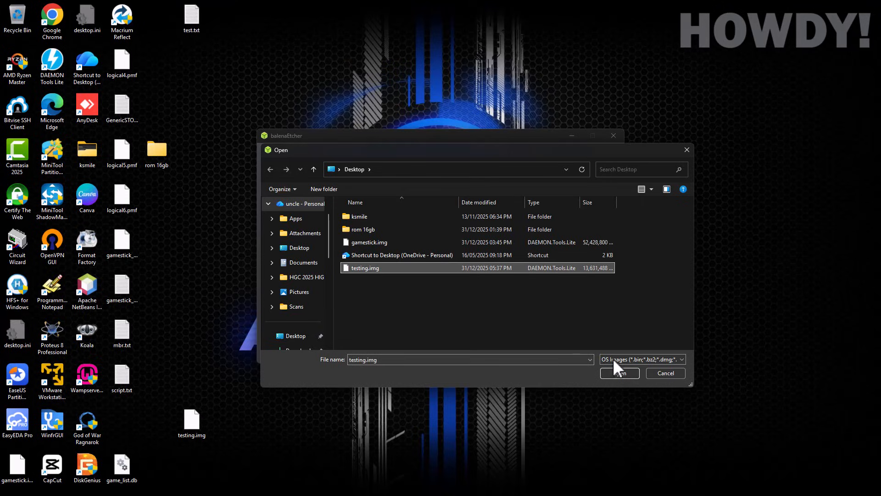
{"action": "left_click", "coordinate": [624, 371]}
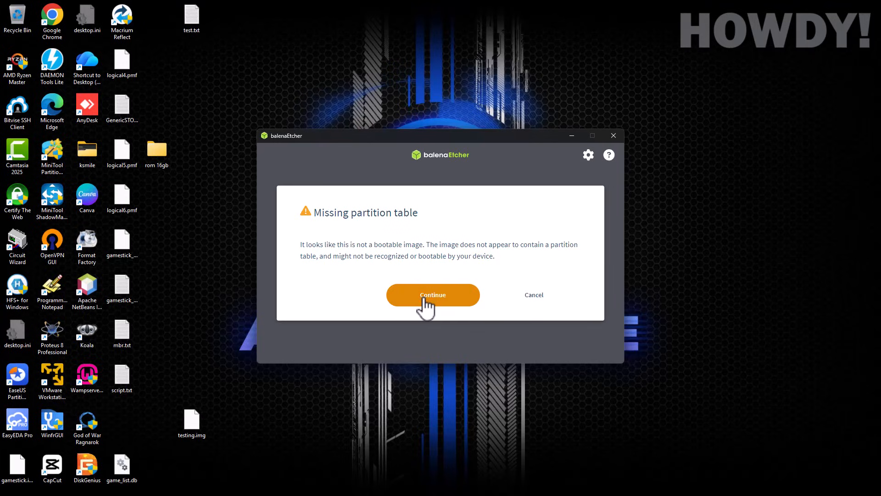
{"action": "left_click", "coordinate": [425, 299]}
Step: Target the 53.7 GB Generic STORAGE USB drive and start flashing
{"action": "left_click", "coordinate": [449, 265]}
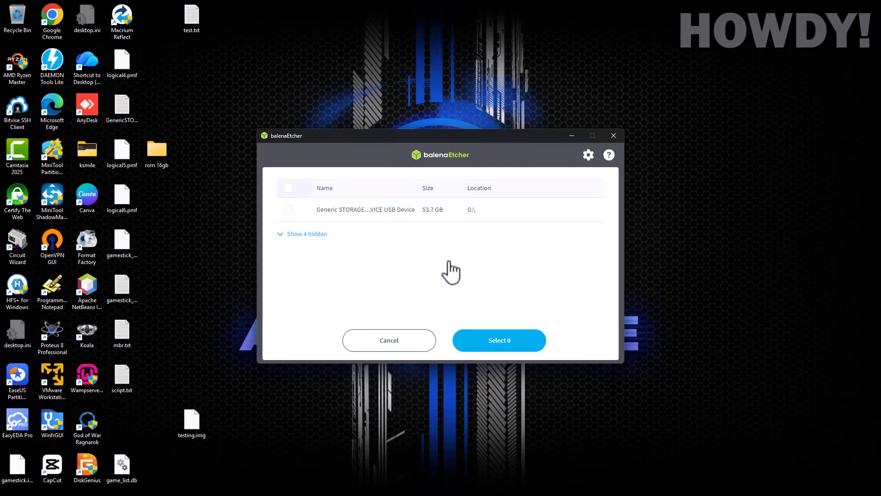
{"action": "left_click", "coordinate": [290, 210]}
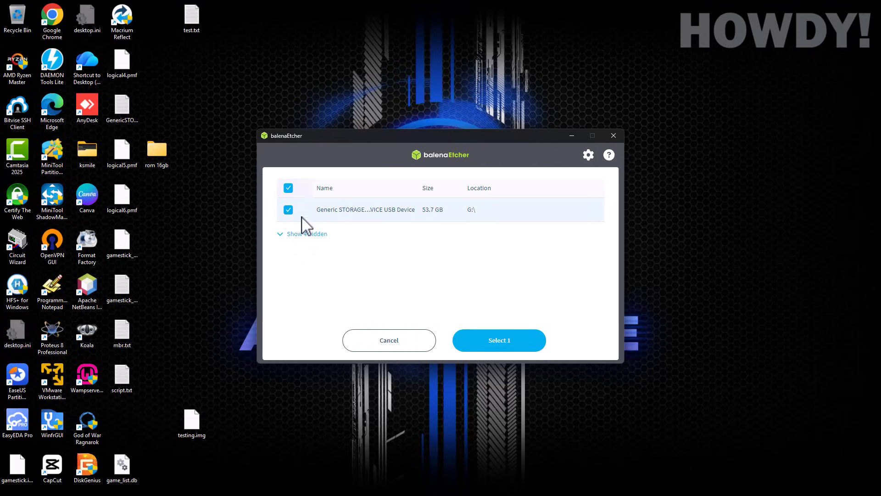
{"action": "left_click", "coordinate": [492, 340]}
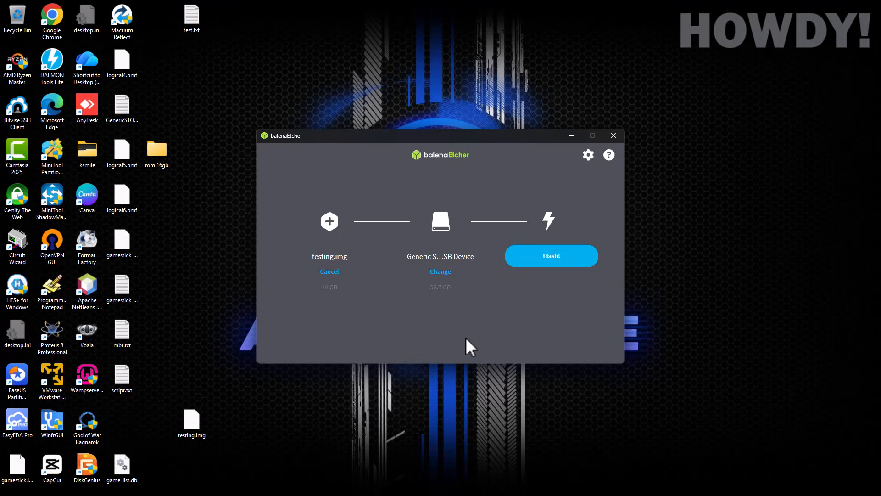
{"action": "left_click", "coordinate": [569, 257]}
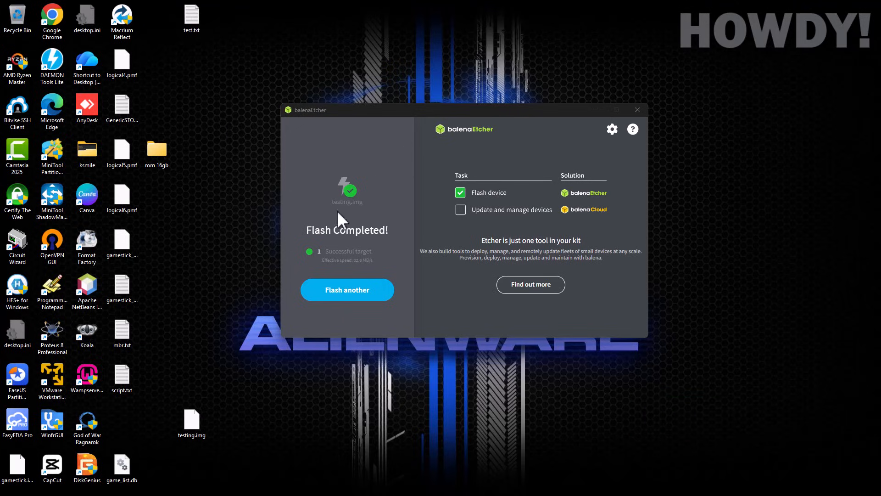
Step: Leave the Flash Completed screen via Flash another and close balenaEtcher
{"action": "mouse_move", "coordinate": [344, 248]}
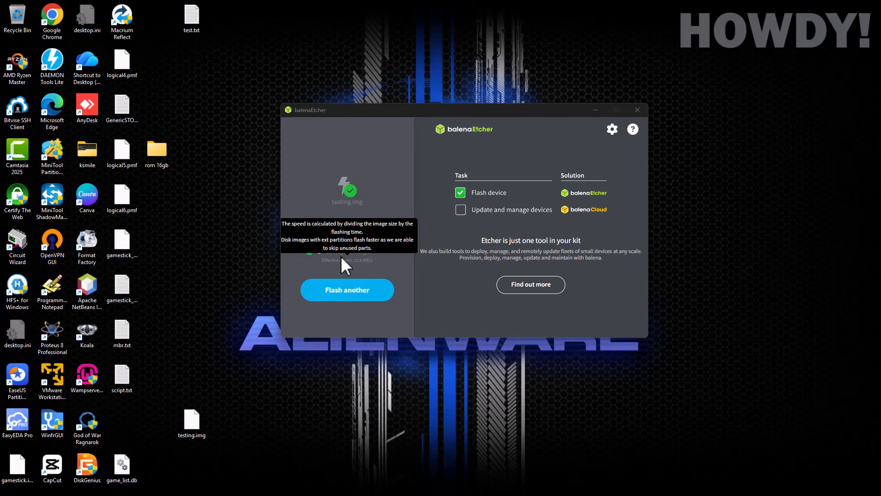
{"action": "left_click", "coordinate": [334, 294]}
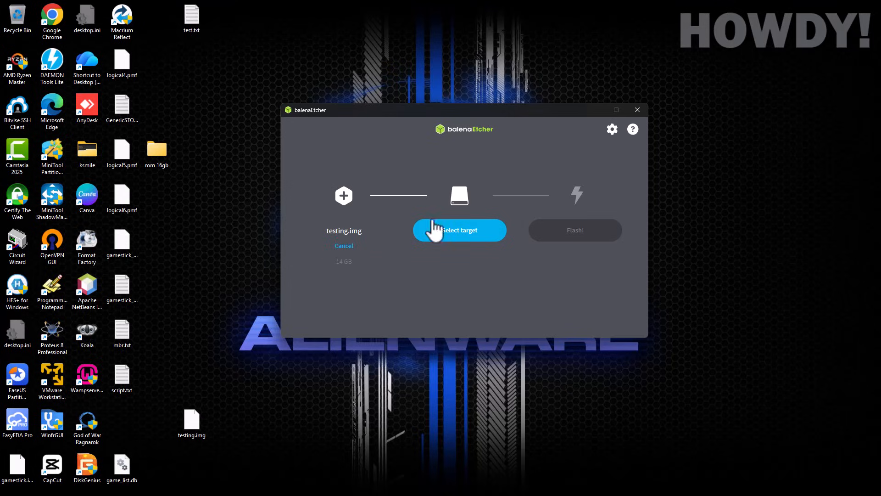
{"action": "left_click", "coordinate": [632, 112]}
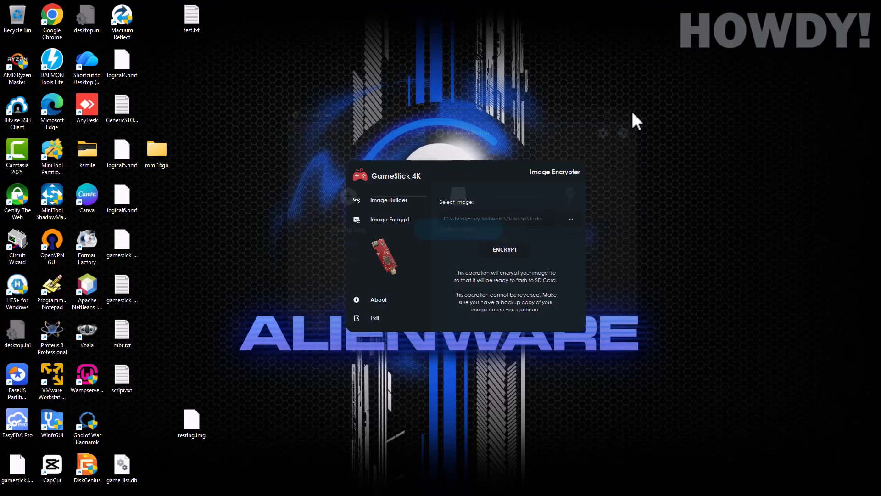